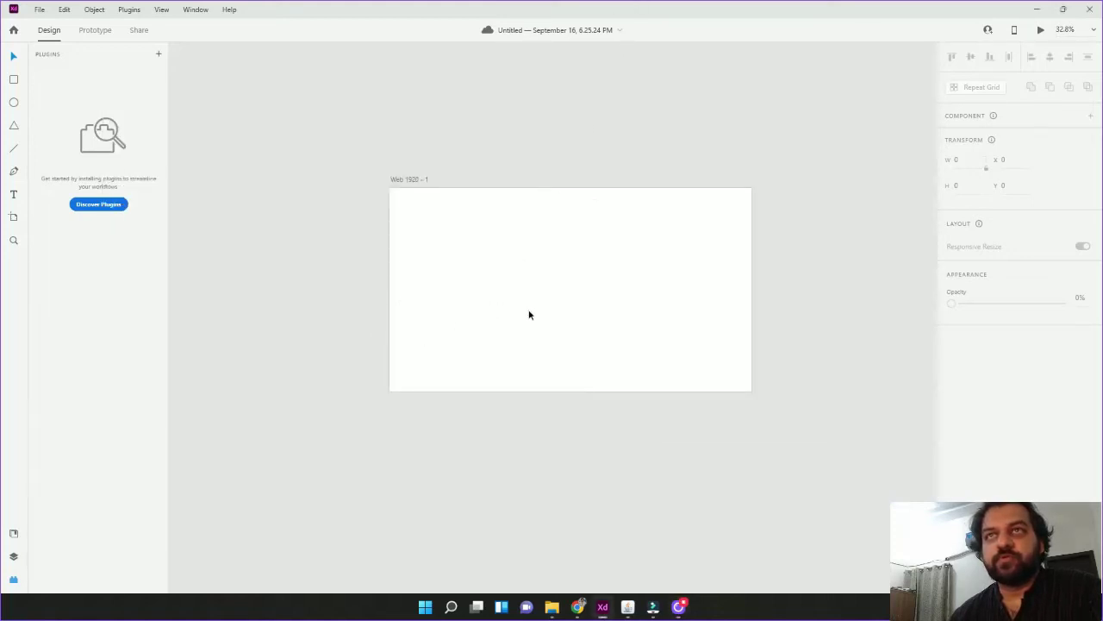
Zoom in and centre the view on the empty Web 1920 – 1 artboard.
click(529, 312)
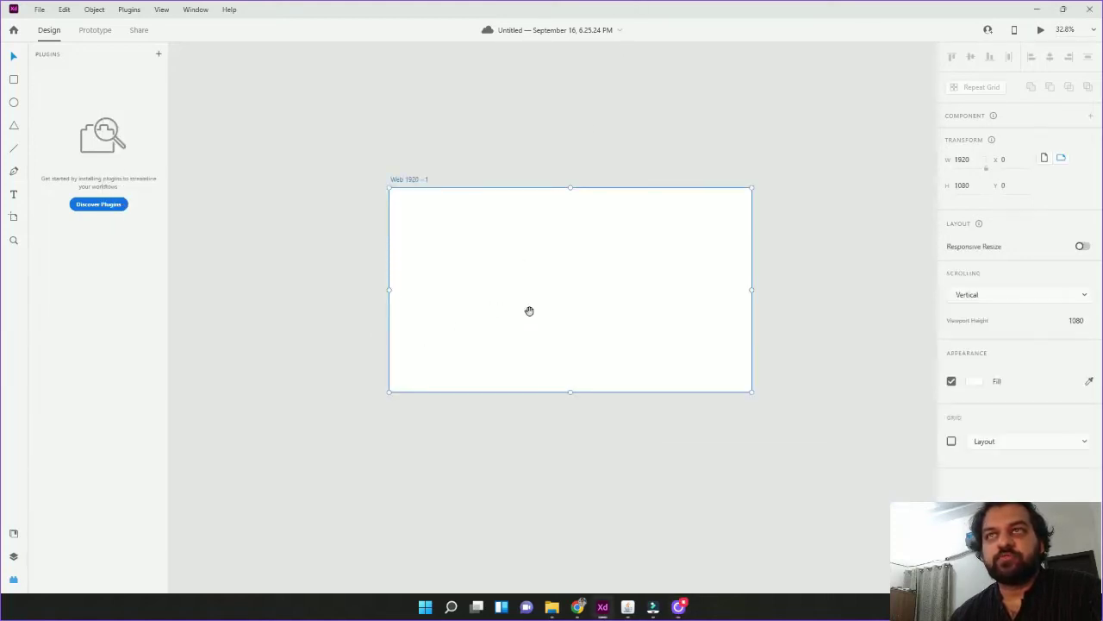
click(561, 462)
scroll(535, 353, up, 1)
scroll(535, 353, right, 1)
scroll(496, 368, up, 3)
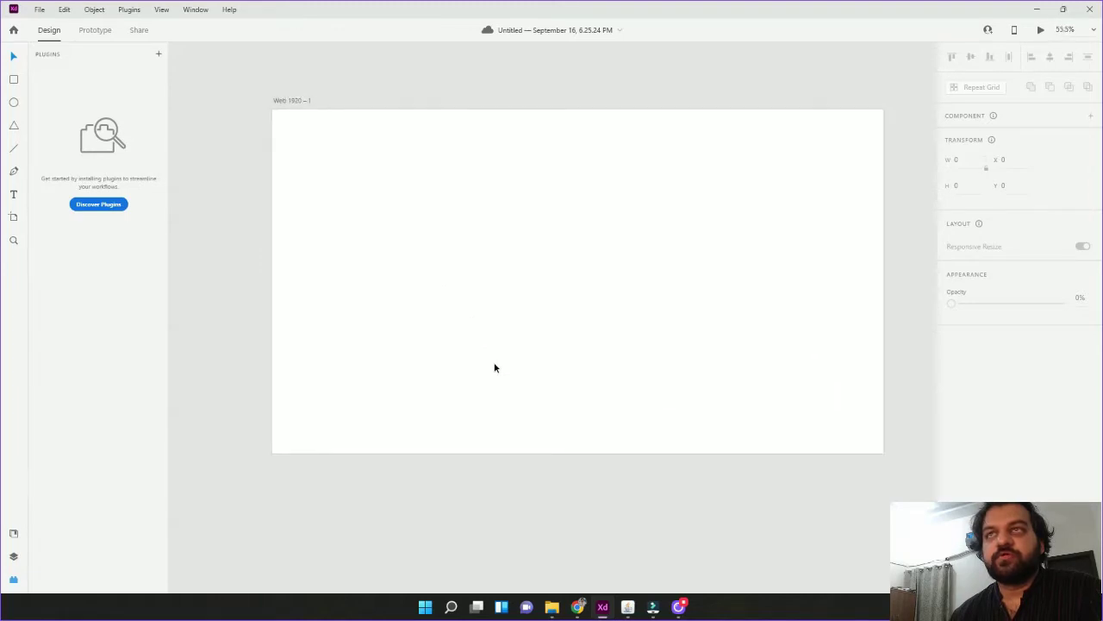
drag(586, 324, 578, 327)
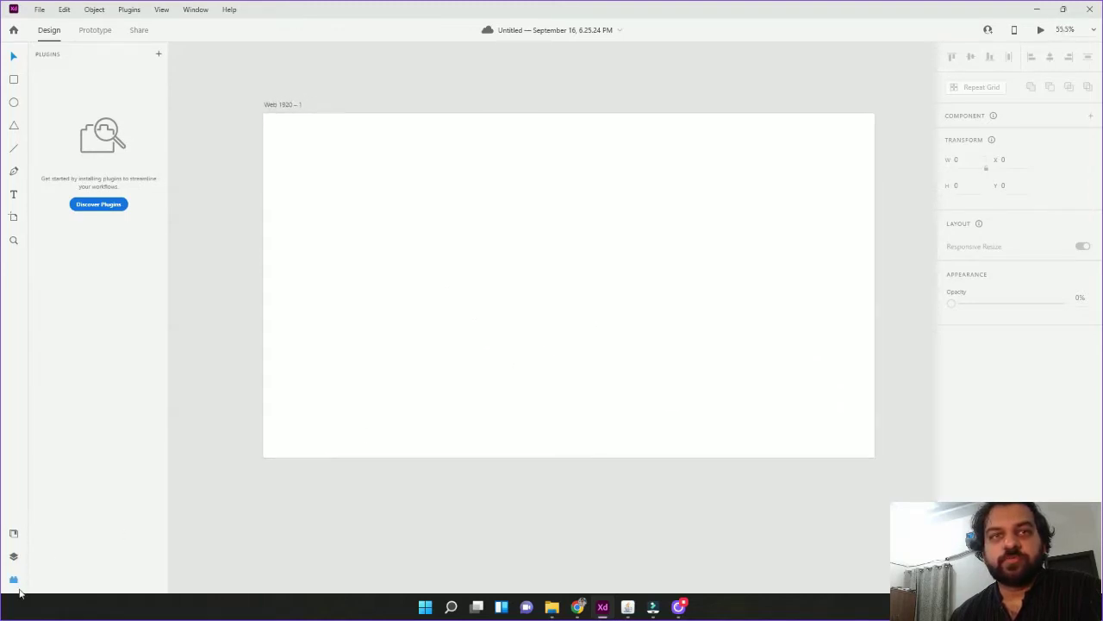
Reopen the Plugins panel and go to the Discover Plugins marketplace.
click(14, 583)
click(14, 584)
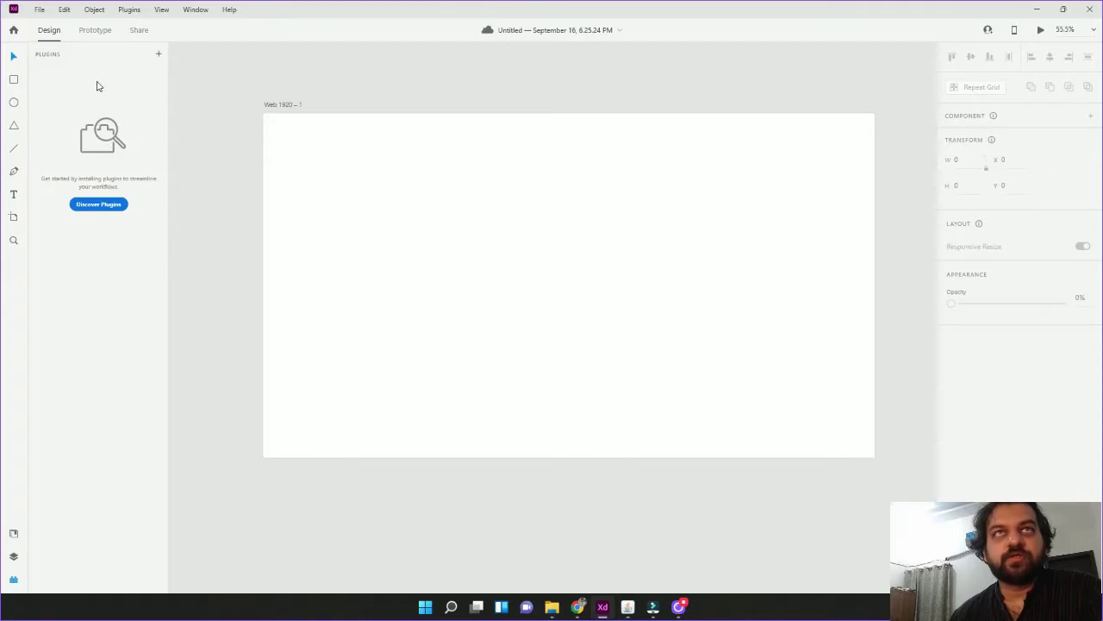
click(102, 205)
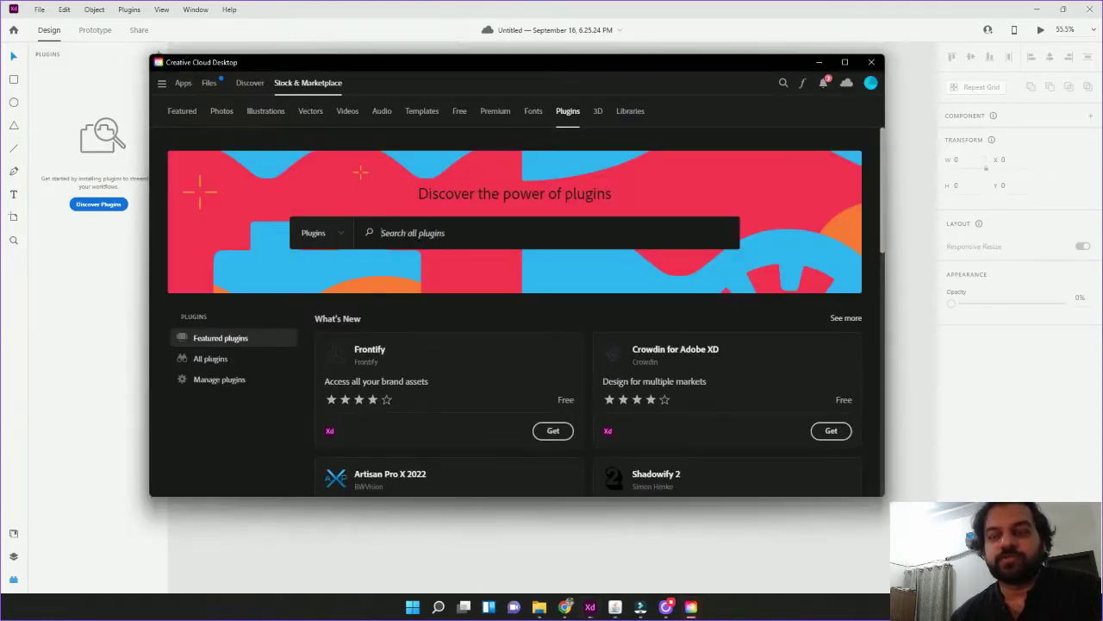
Search the marketplace for 'icons' and install the Icons 4 Design plugin, returning to XD.
text(icons)
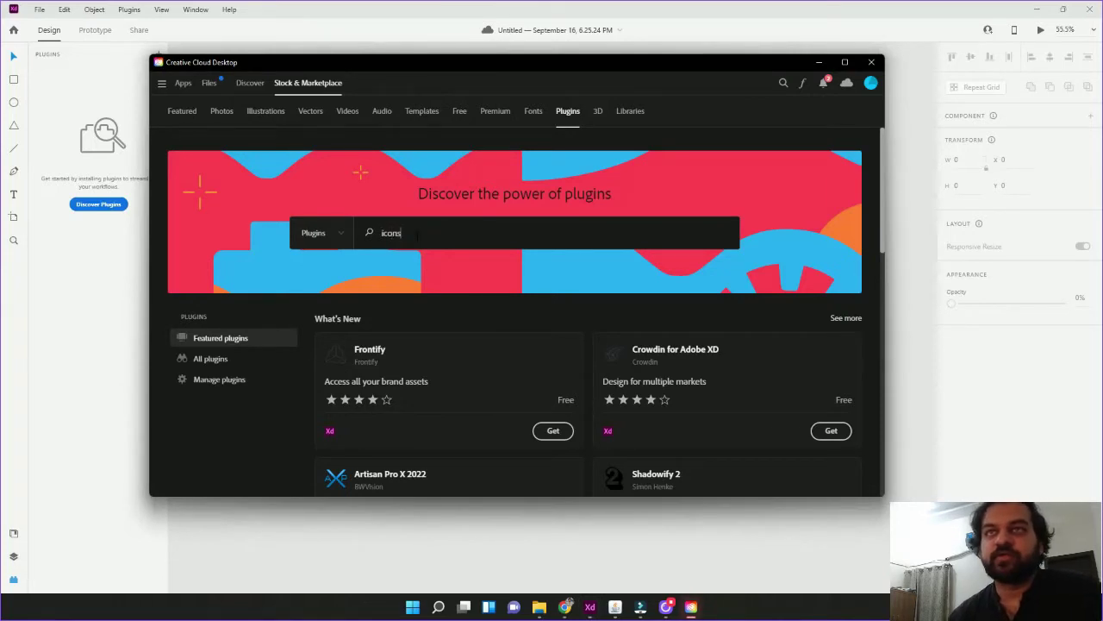
key(Return)
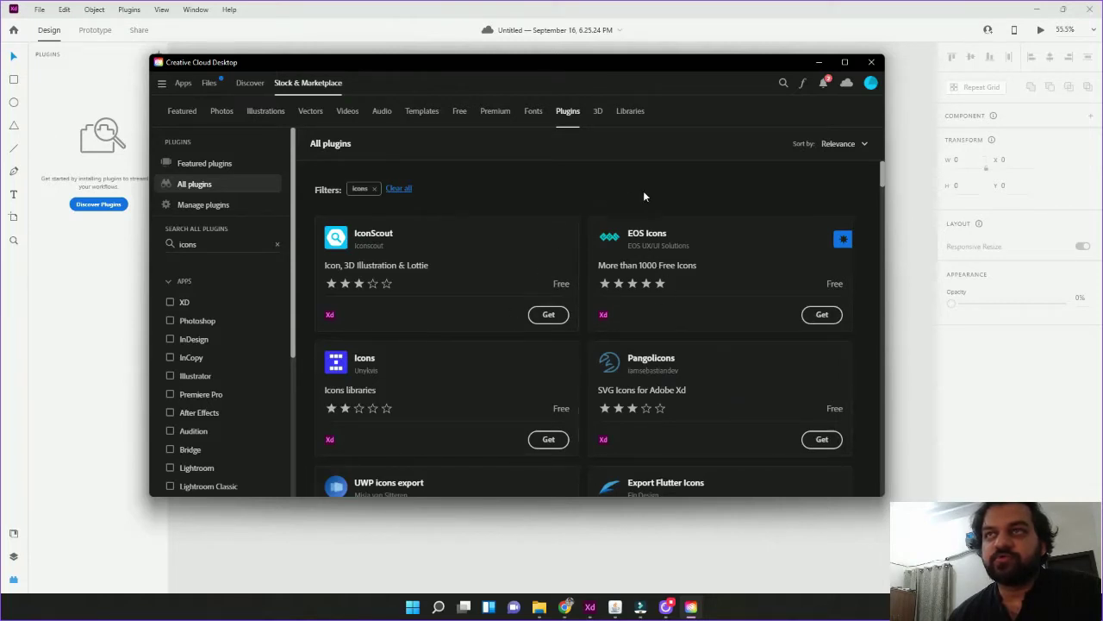
scroll(785, 220, down, 3)
scroll(783, 220, down, 3)
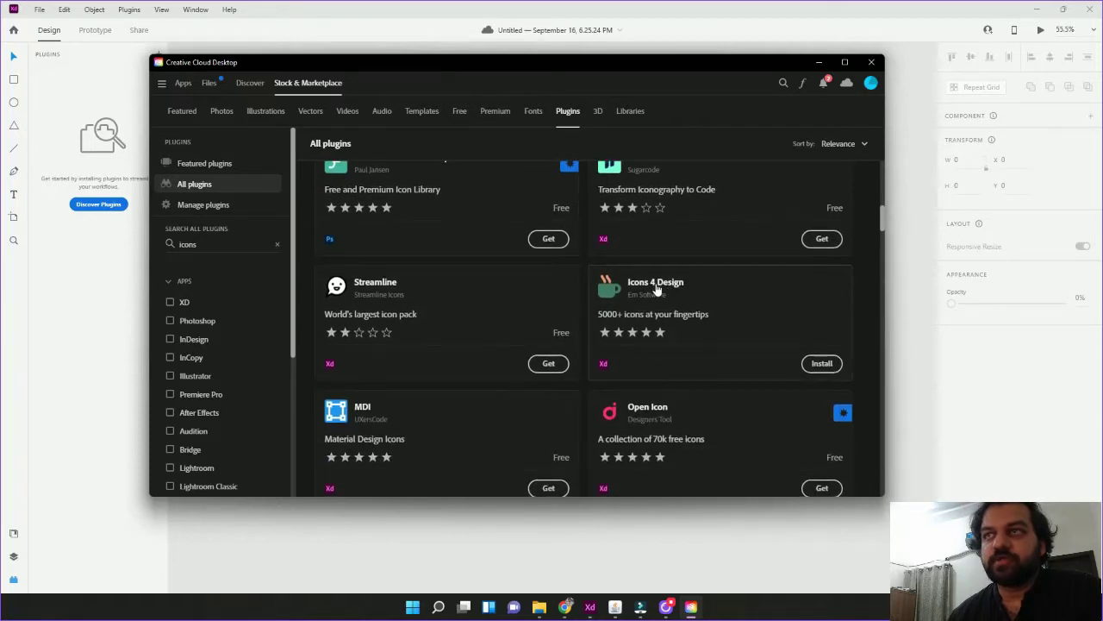
click(821, 365)
click(680, 356)
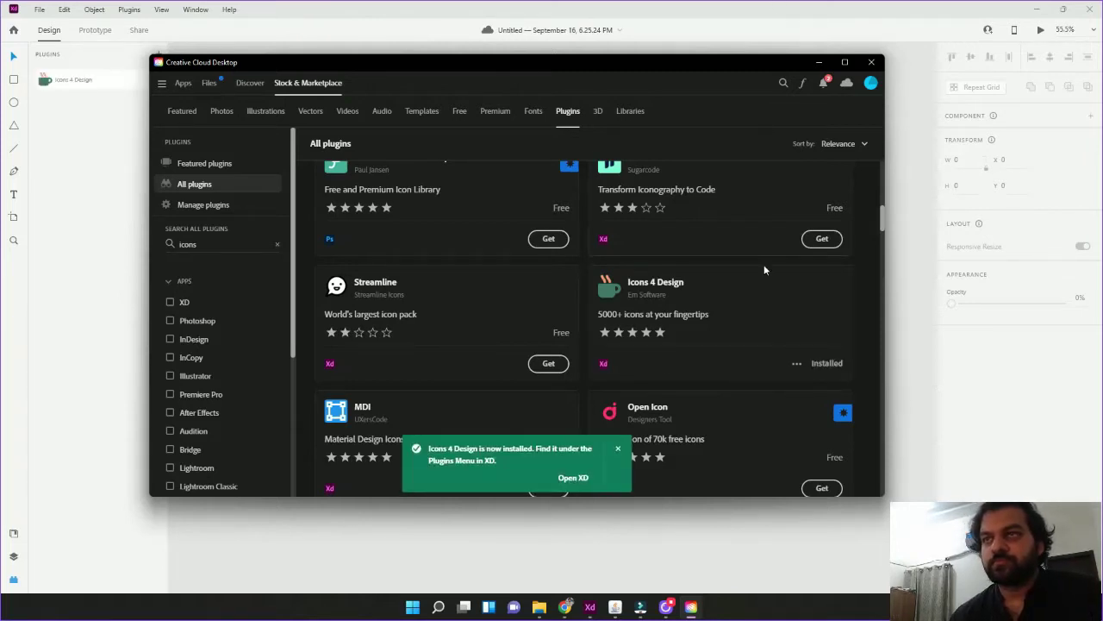
click(593, 6)
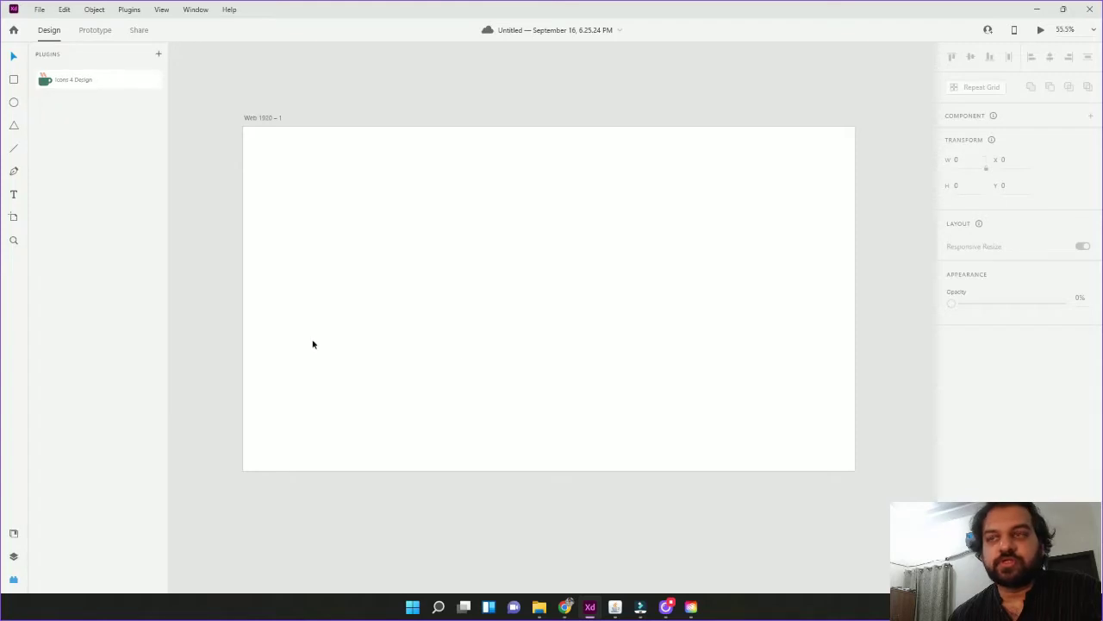
Search Icons 4 Design for 'search' and insert the magnifier icon onto the artboard.
click(350, 268)
click(65, 81)
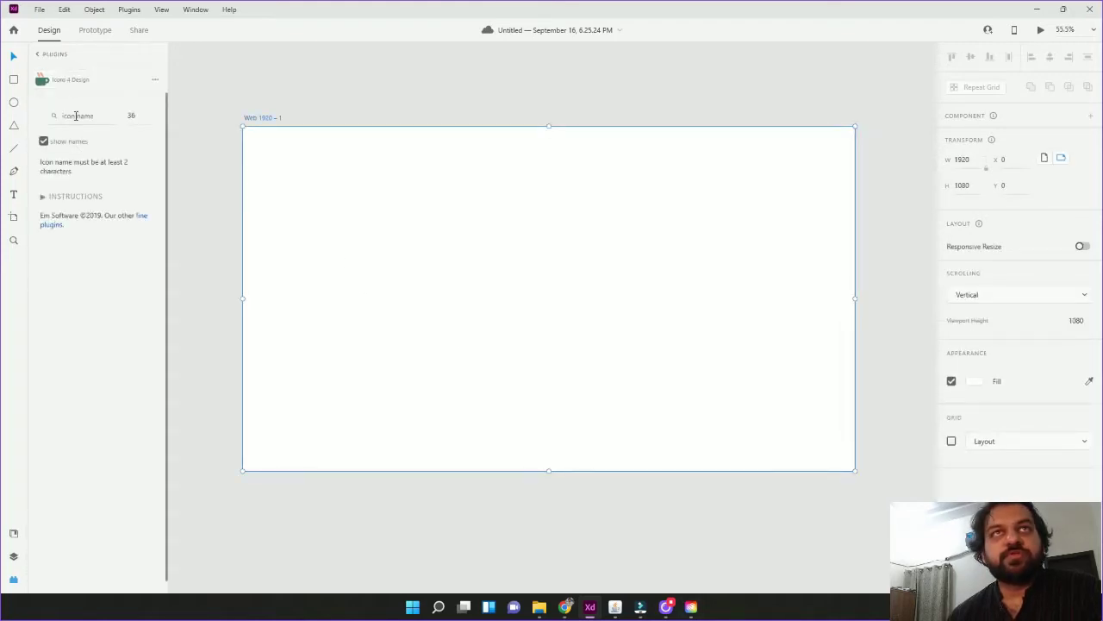
click(75, 115)
text(search)
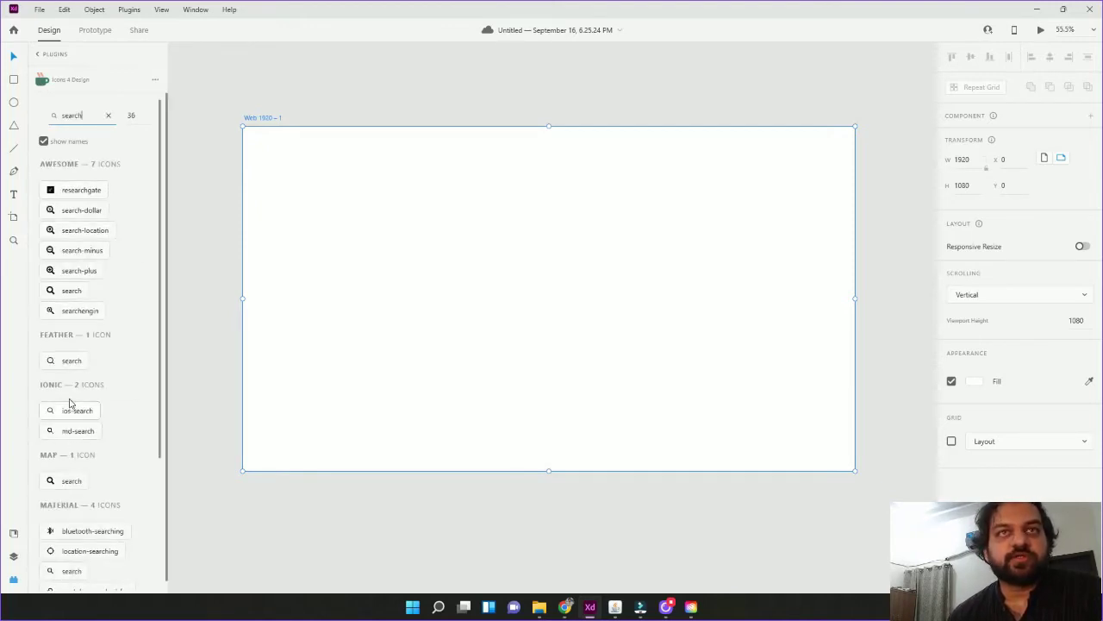
click(71, 362)
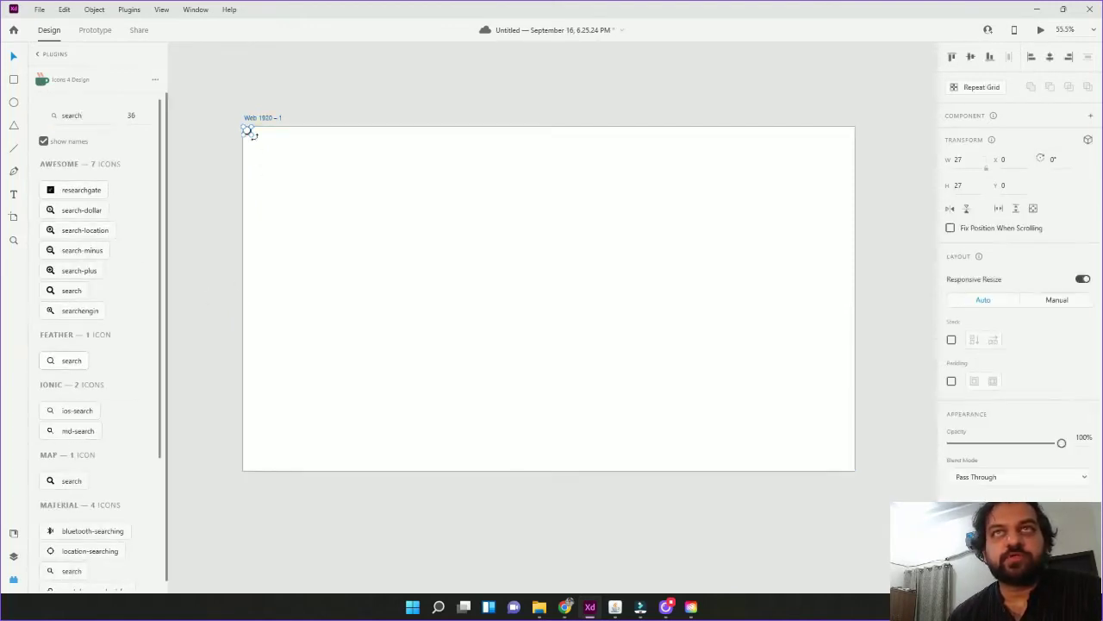
Enlarge the magnifier icon and place it in the middle of the artboard.
drag(252, 136, 315, 198)
key(ctrl+z)
drag(251, 134, 319, 201)
key(ctrl+z)
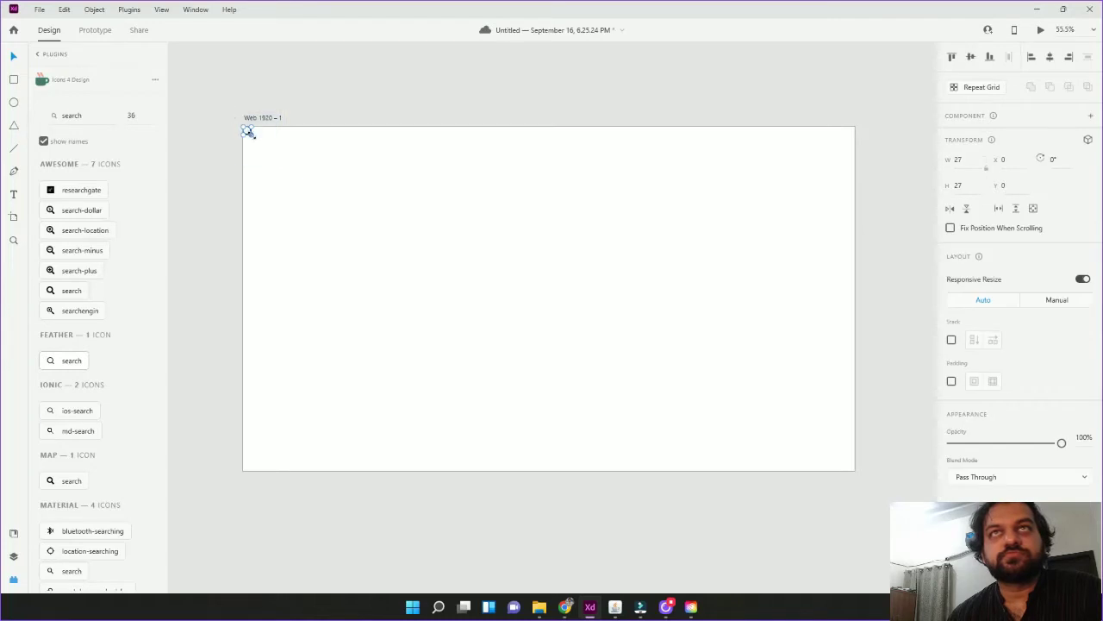
drag(249, 133, 319, 194)
click(355, 244)
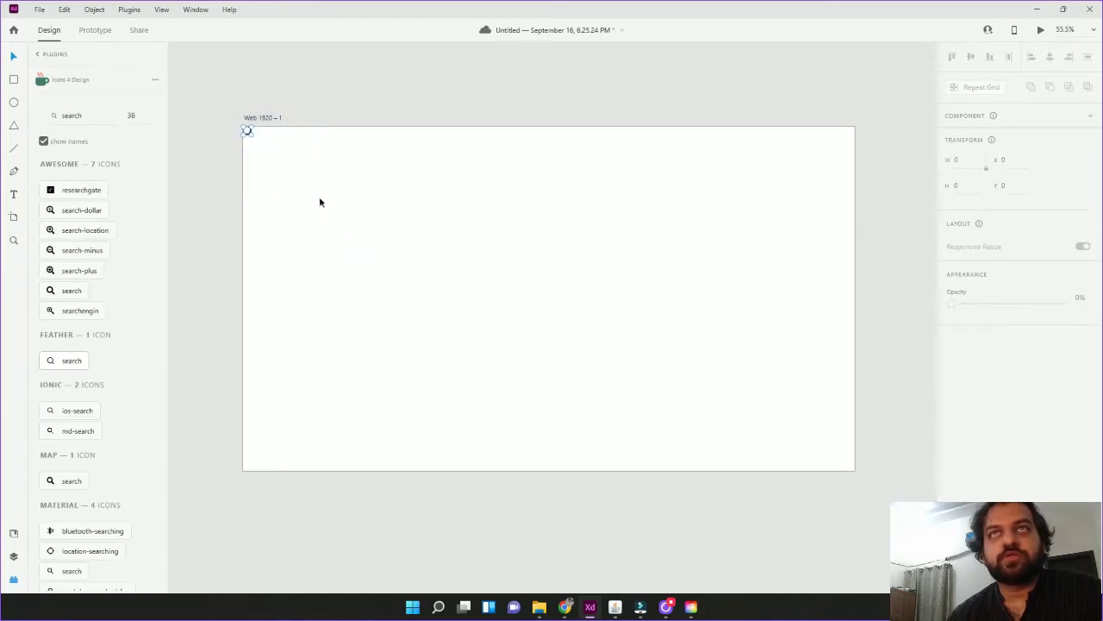
key(ctrl+z)
drag(249, 132, 527, 371)
Thicken the magnifier's outline stroke, make it red, move it, then delete it.
scroll(994, 483, down, 2)
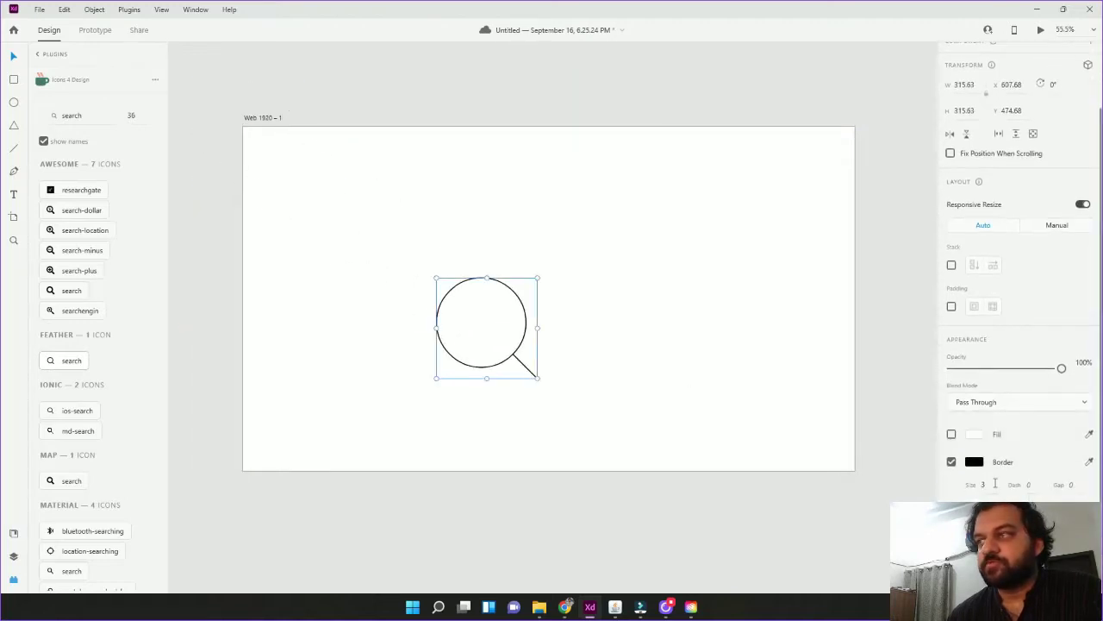
key(Up)
key(Up)
key(Up)
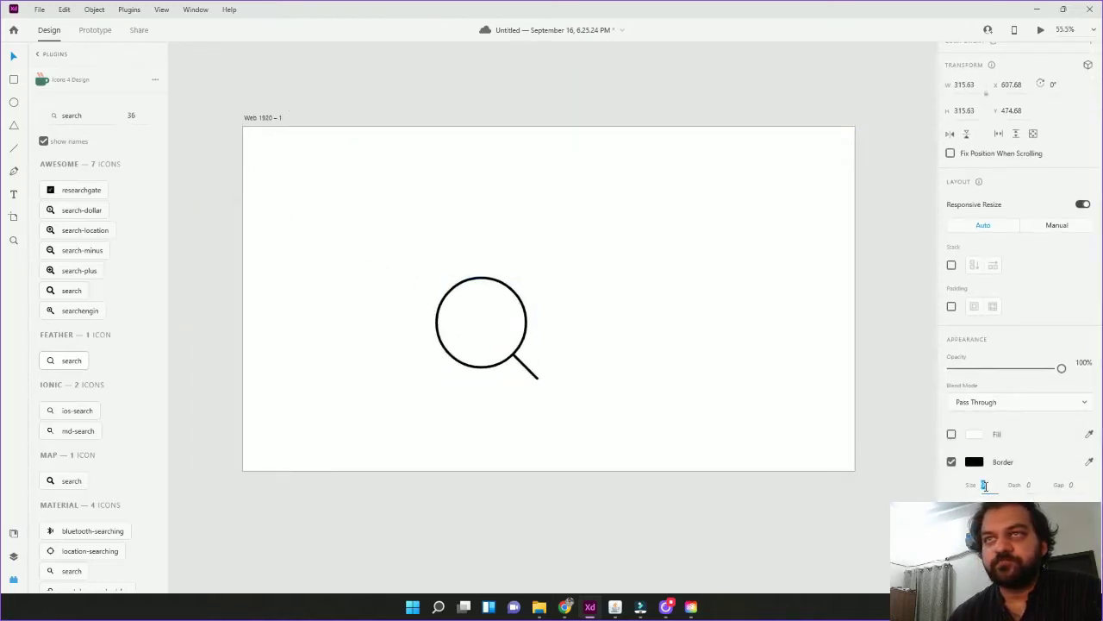
key(Up)
key(Up)
key(Up)
key(Up)
key(Up)
key(Up)
key(Up)
key(Up)
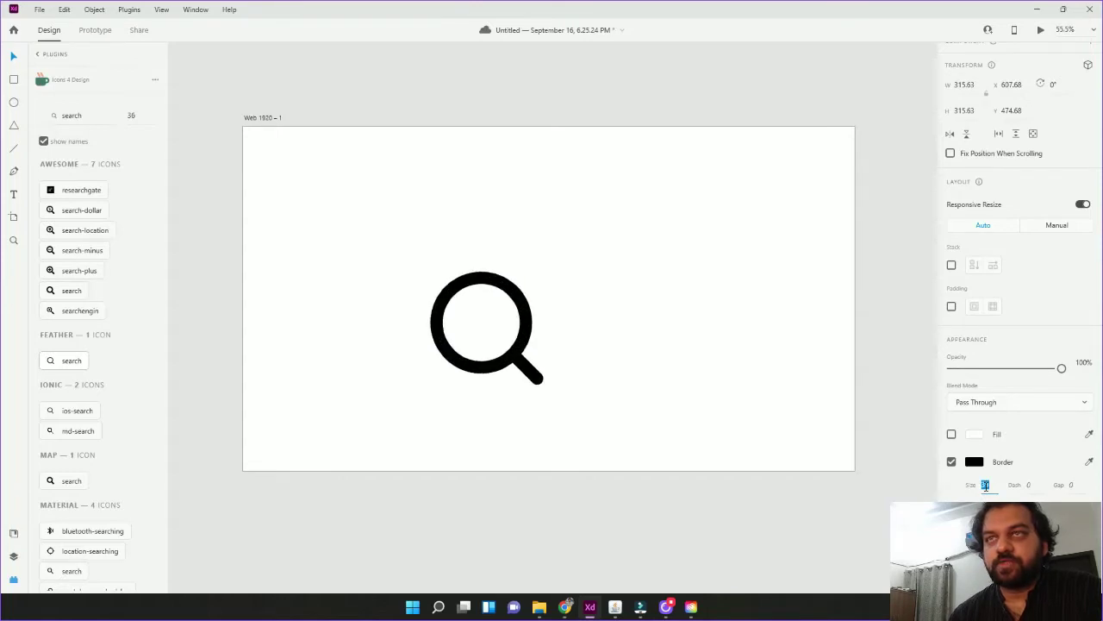
click(974, 462)
click(885, 409)
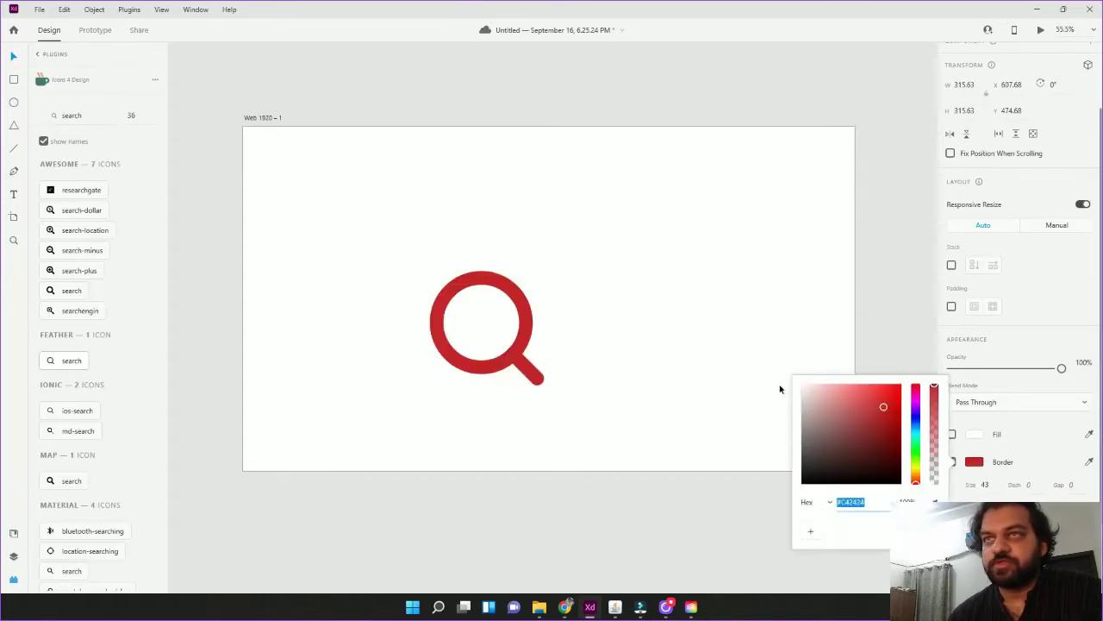
click(709, 372)
drag(525, 366, 502, 337)
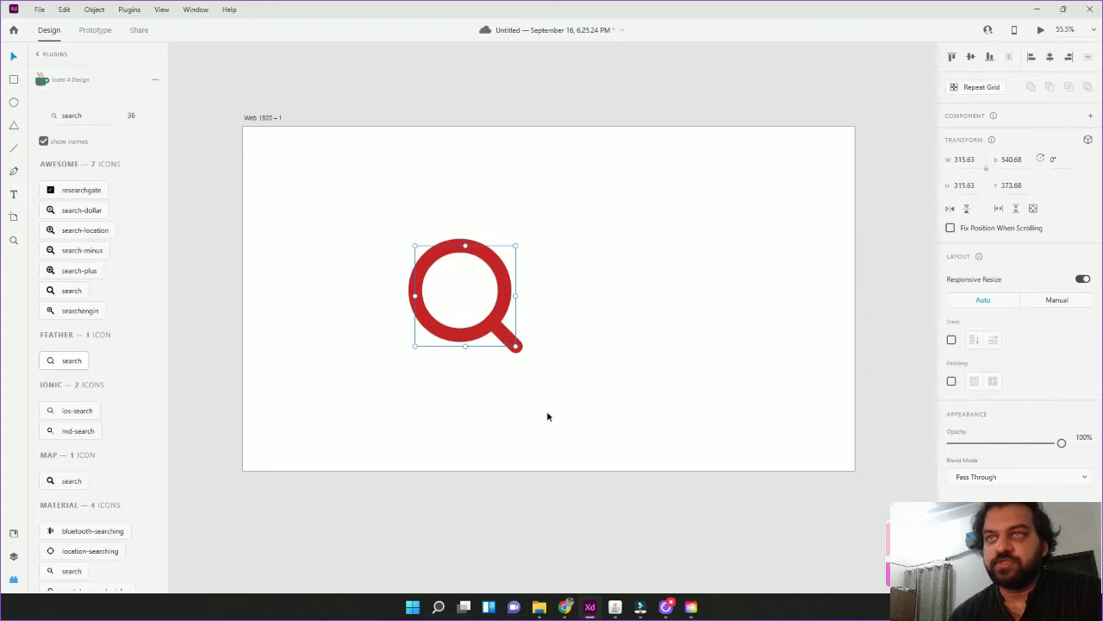
key(Delete)
Search 'email', insert the Material email icon, enlarge it to about 390 × 315, then delete it.
double_click(95, 114)
text(email)
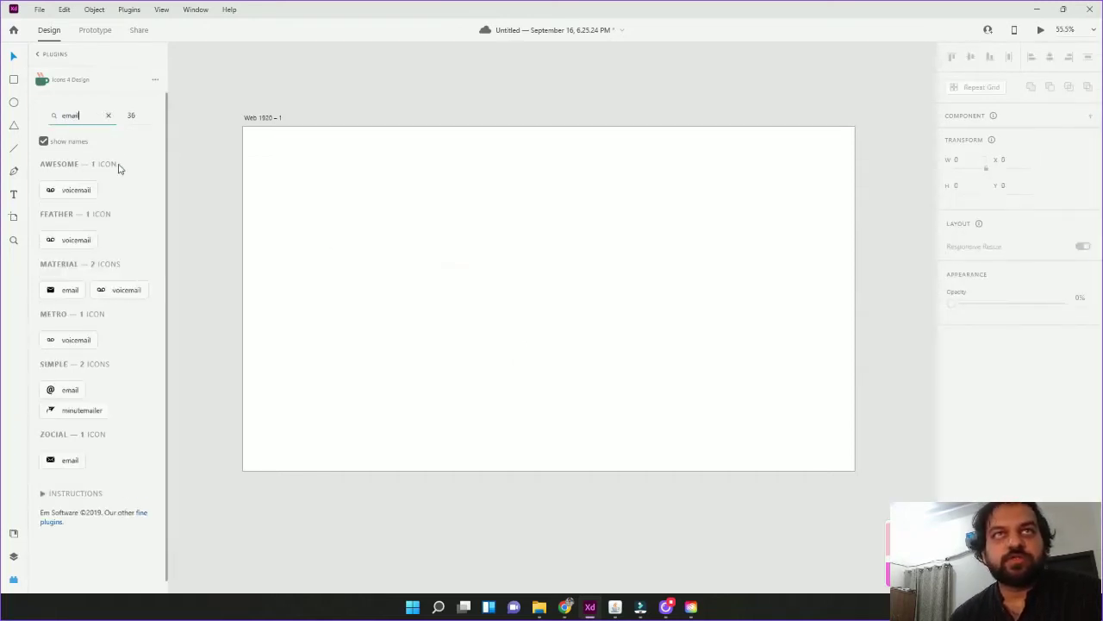
click(68, 292)
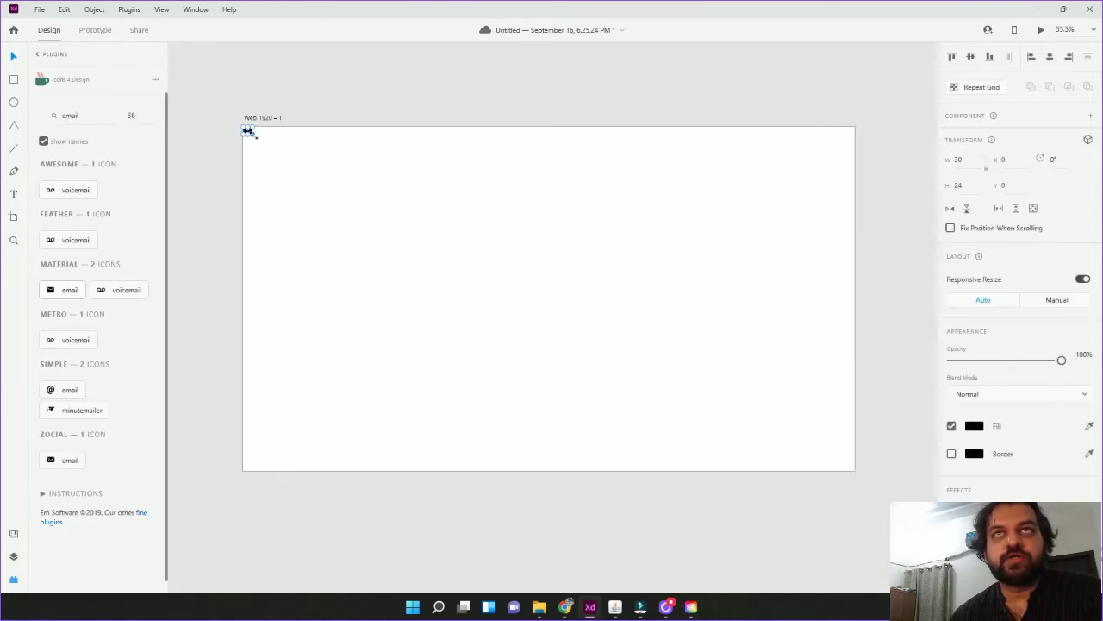
drag(250, 132, 641, 370)
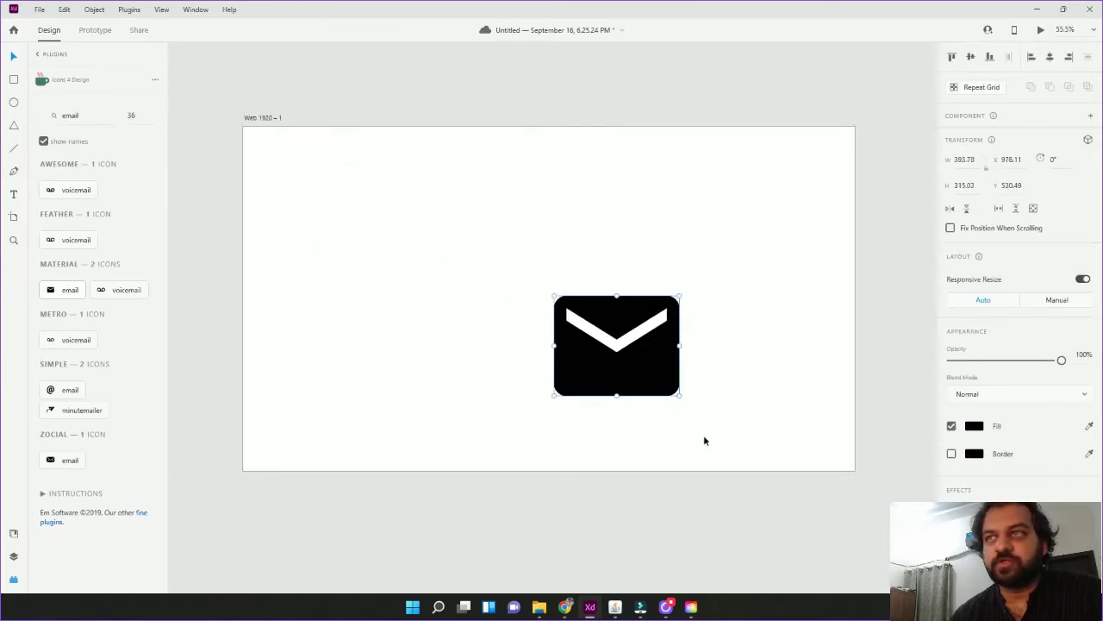
key(Delete)
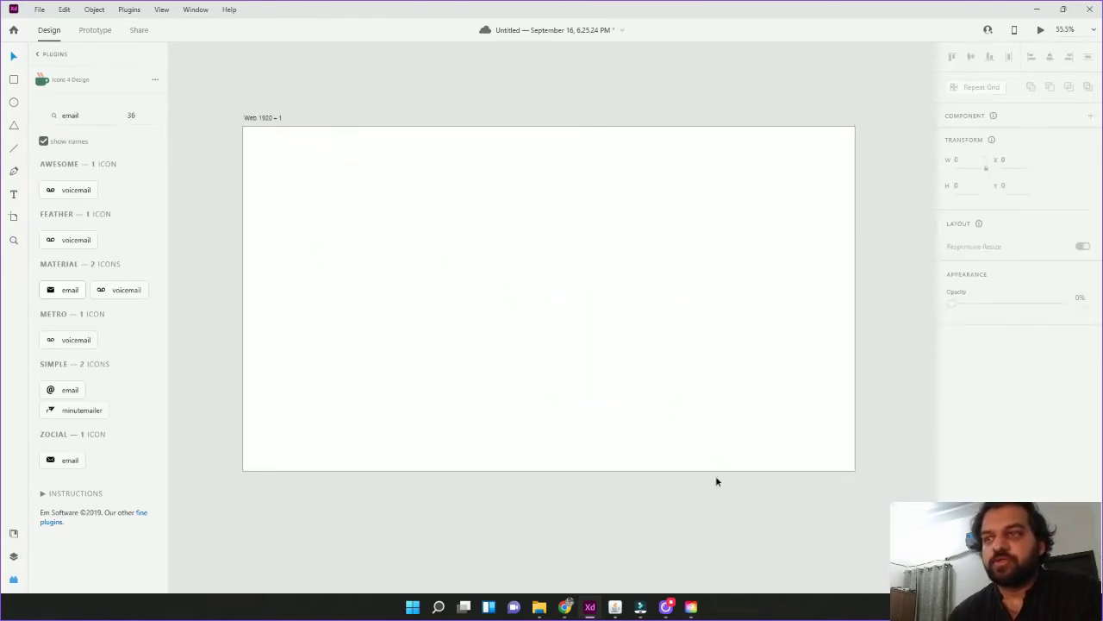
Search the Creative Cloud marketplace for 'user' and install the User Profile plugin.
click(690, 605)
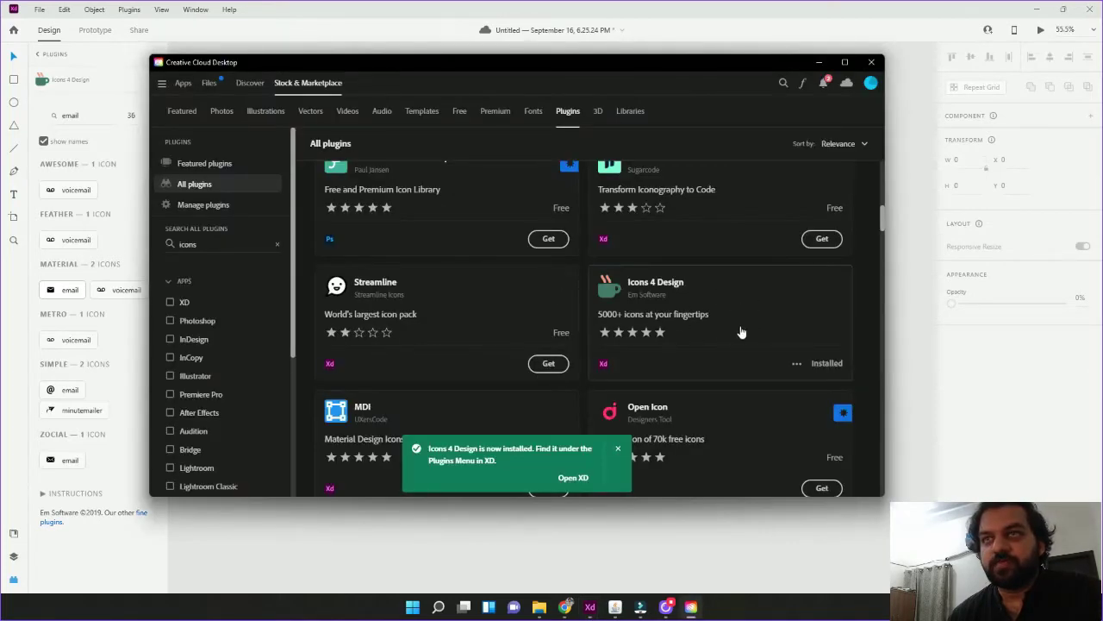
scroll(721, 345, up, 5)
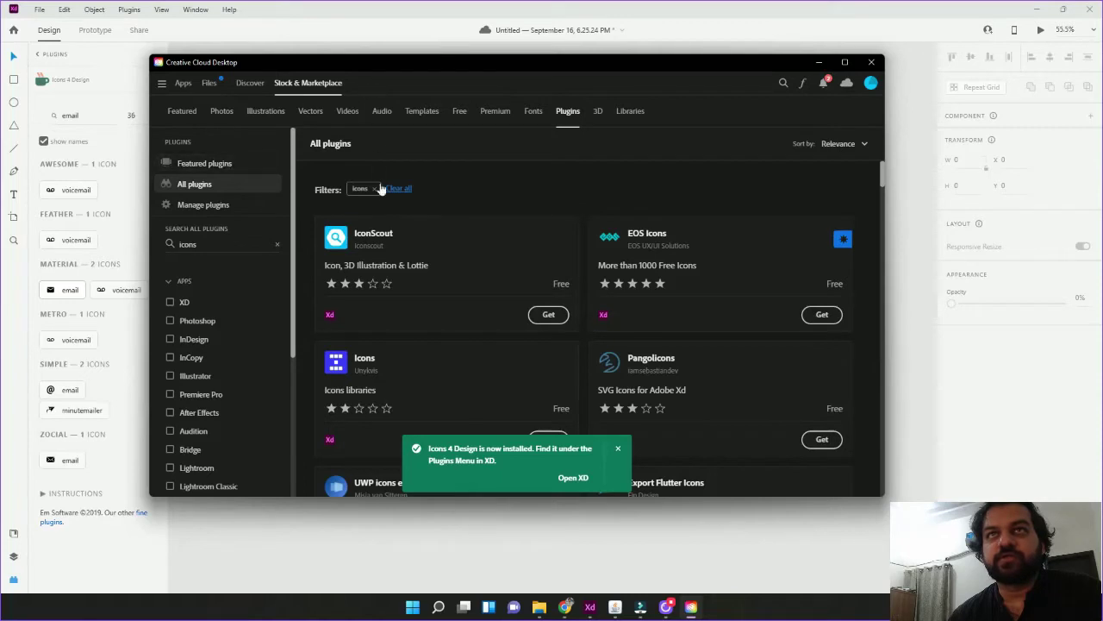
double_click(187, 244)
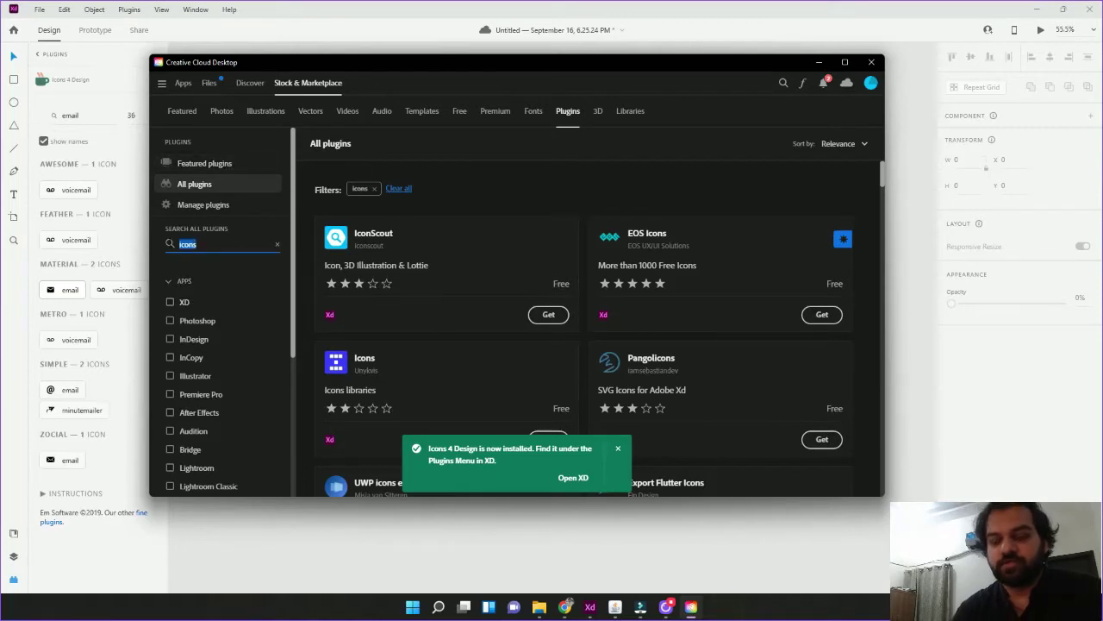
text(user profile)
key(Return)
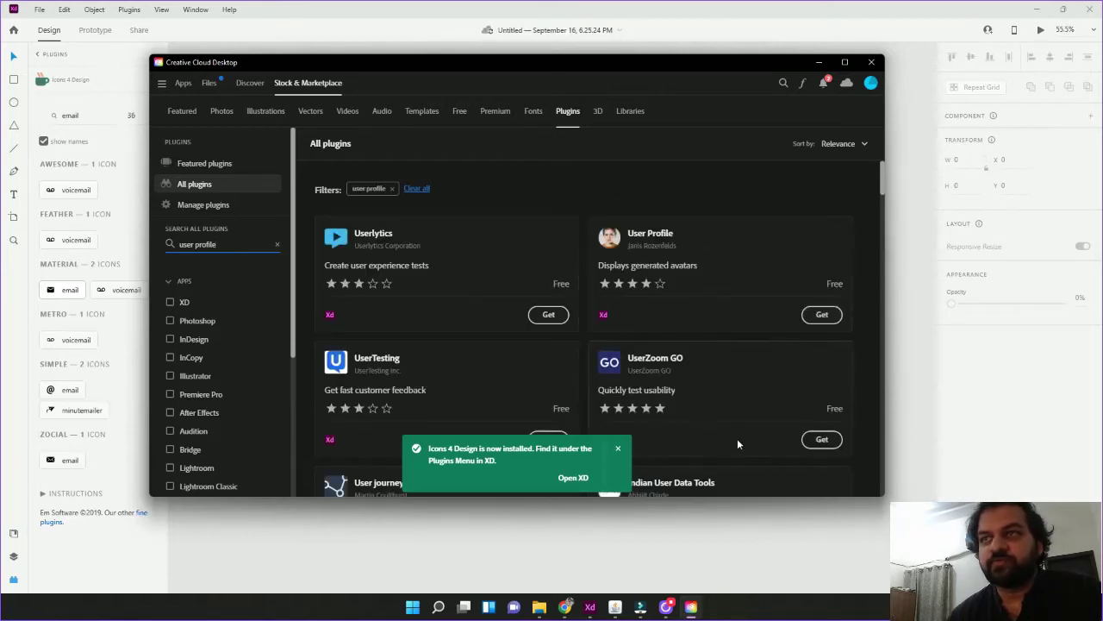
scroll(737, 426, down, 1)
scroll(729, 341, up, 1)
click(823, 316)
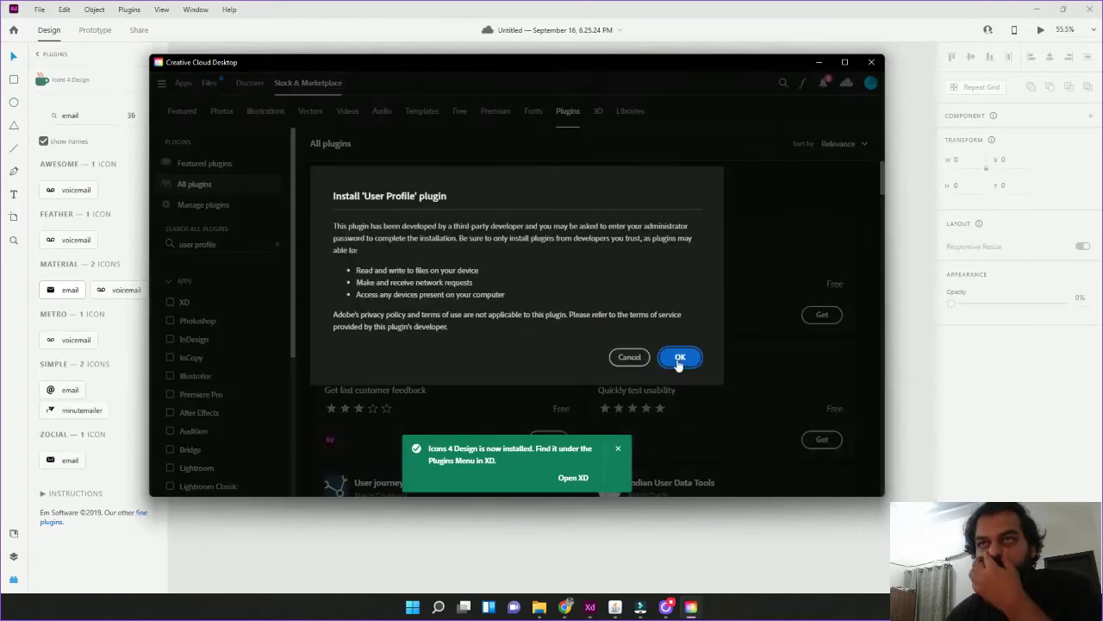
click(679, 360)
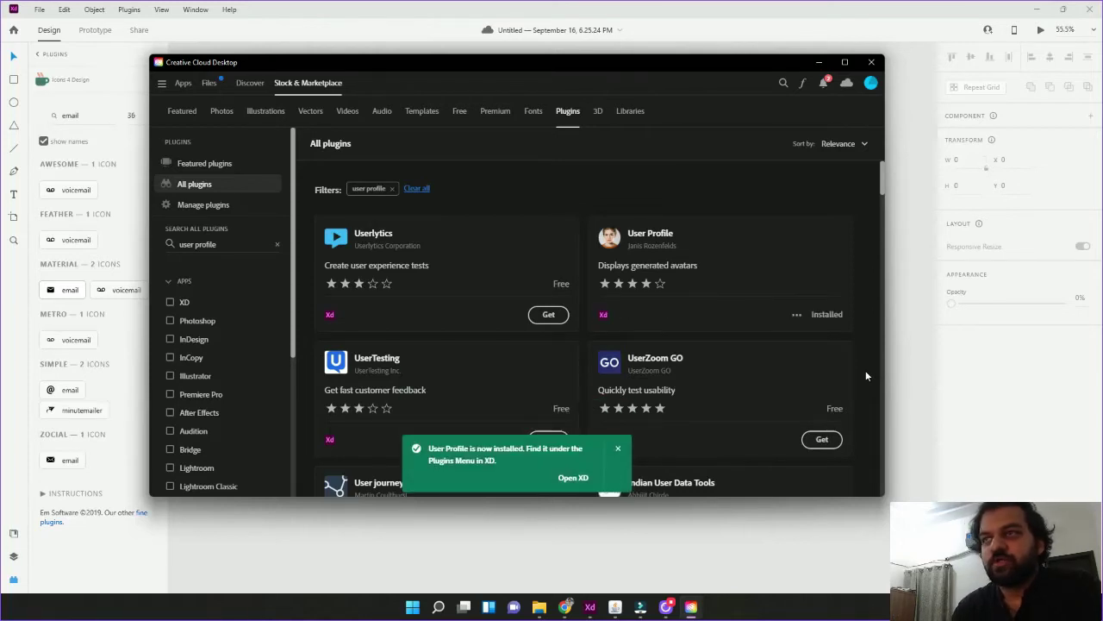
Draw a small circle on the artboard for the avatar.
click(97, 433)
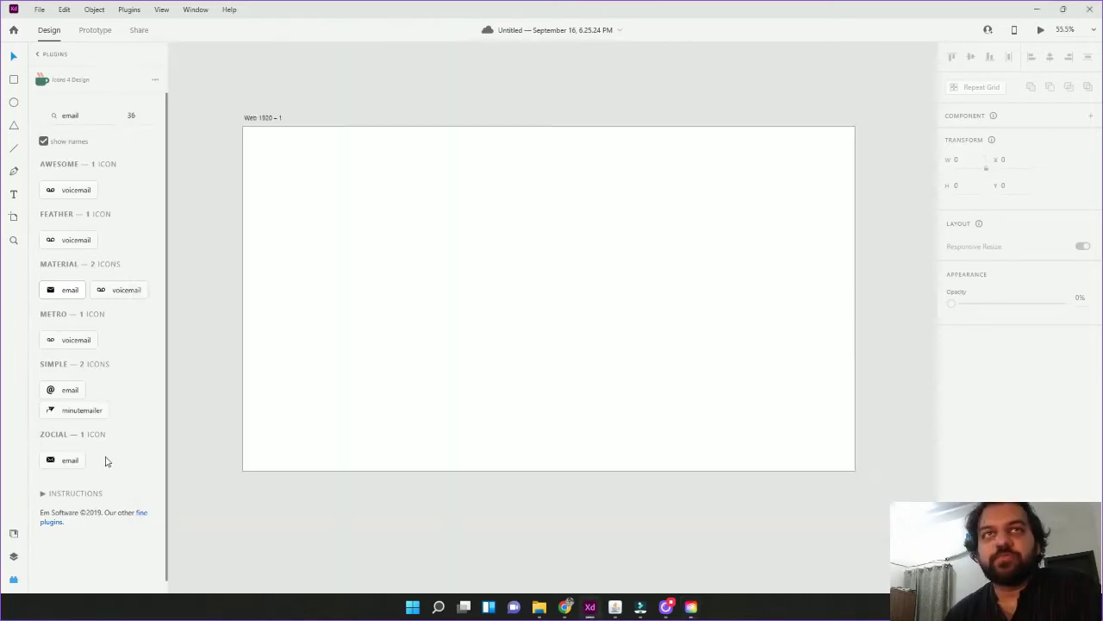
click(38, 55)
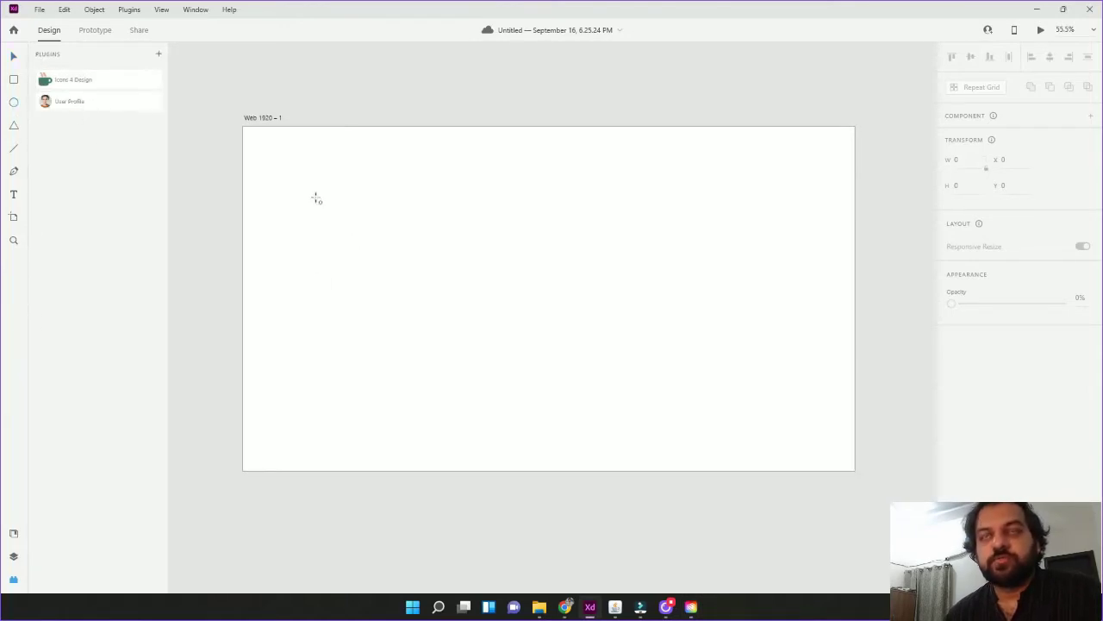
drag(316, 197, 371, 263)
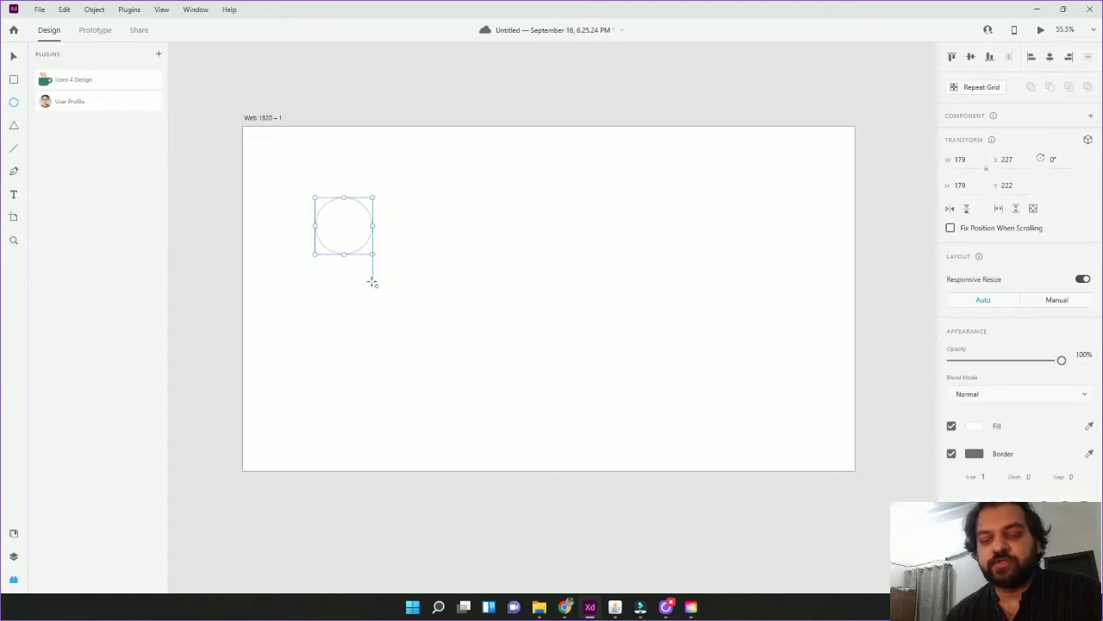
key(v)
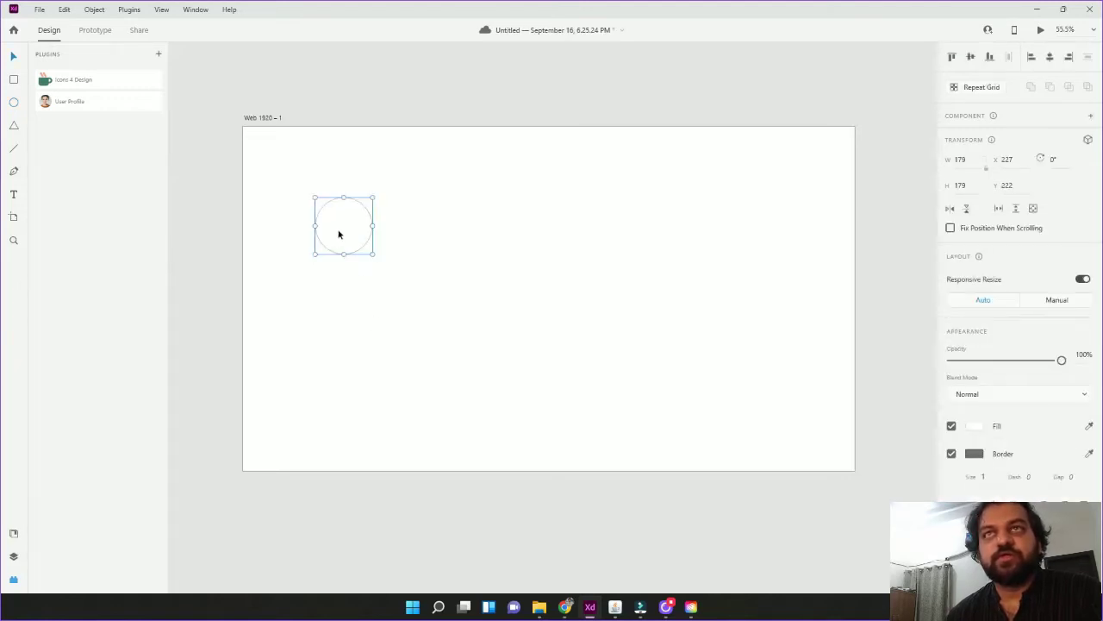
Fill the circle with a random User Profile portrait: male, female, smiling, natural, Square crop.
click(77, 101)
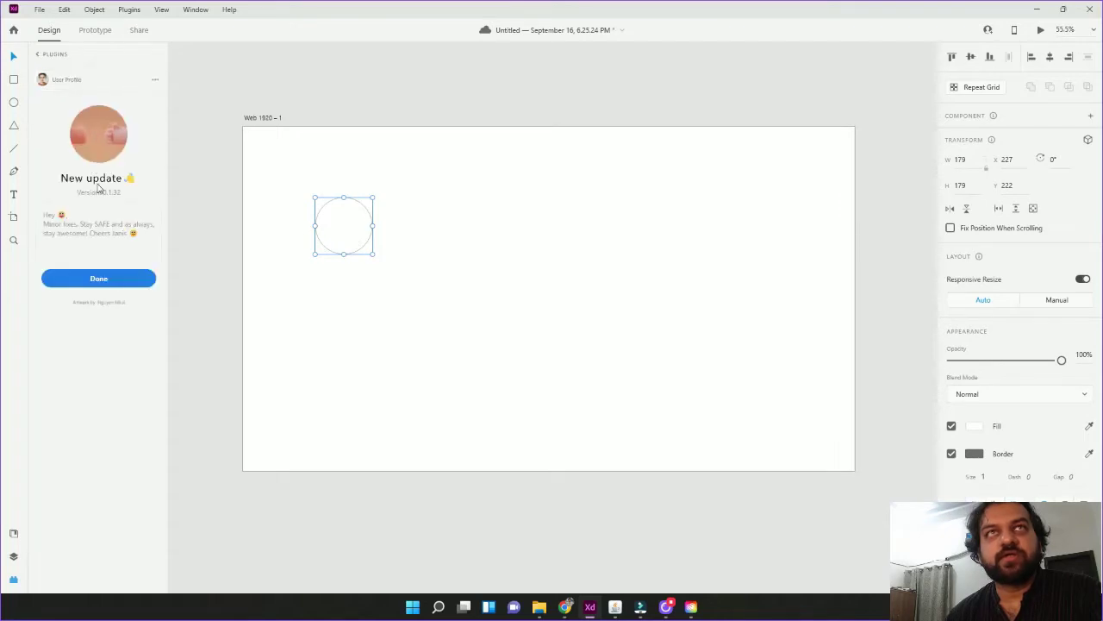
click(105, 281)
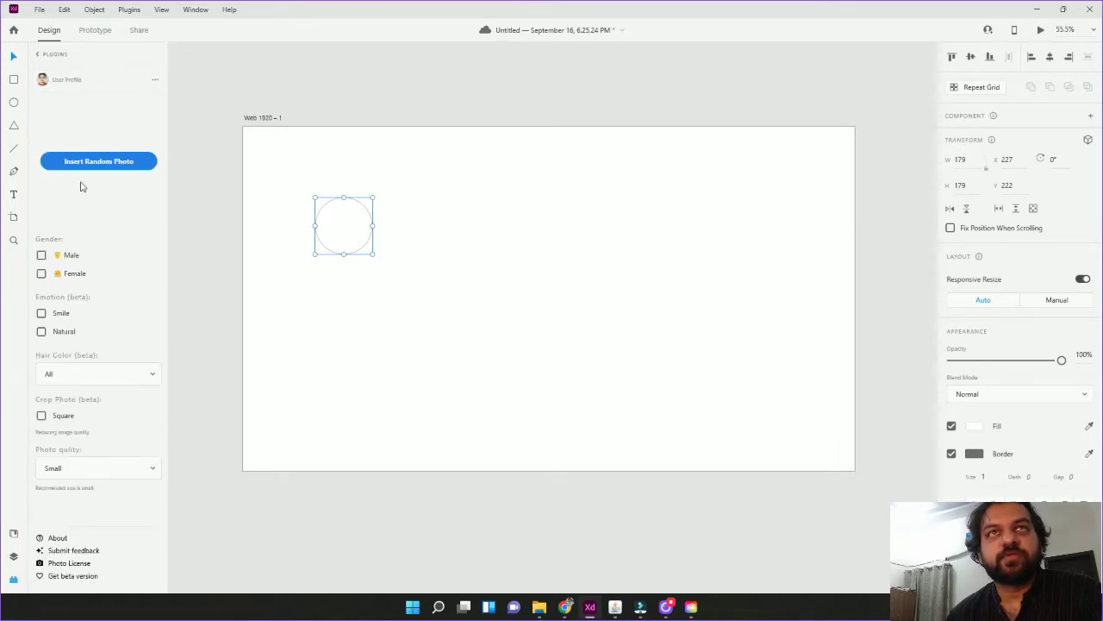
click(41, 255)
click(41, 273)
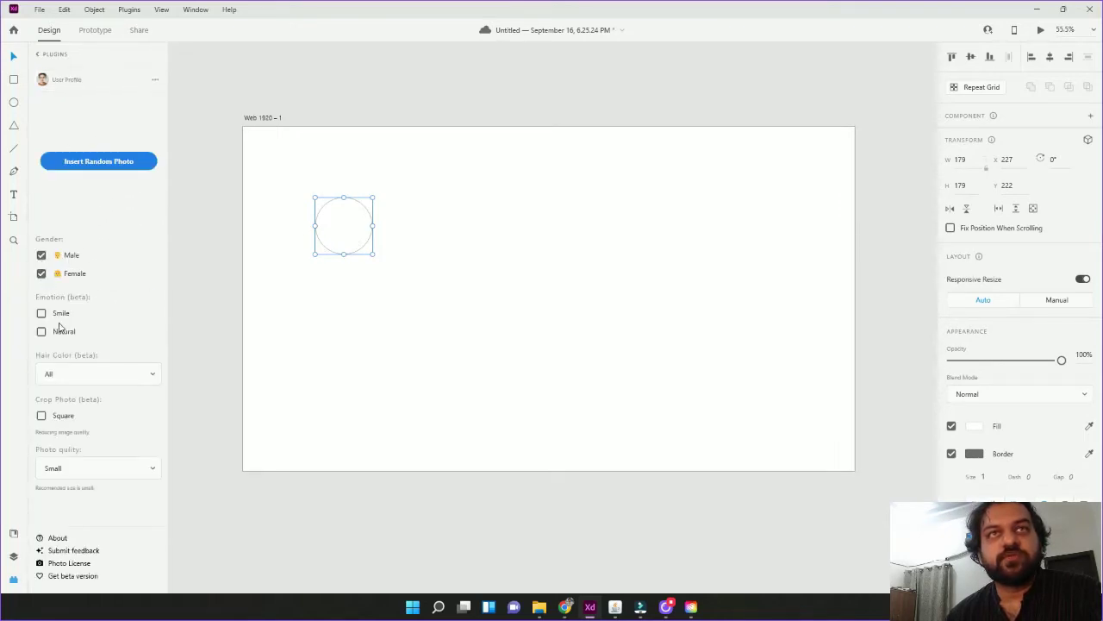
click(41, 313)
click(41, 331)
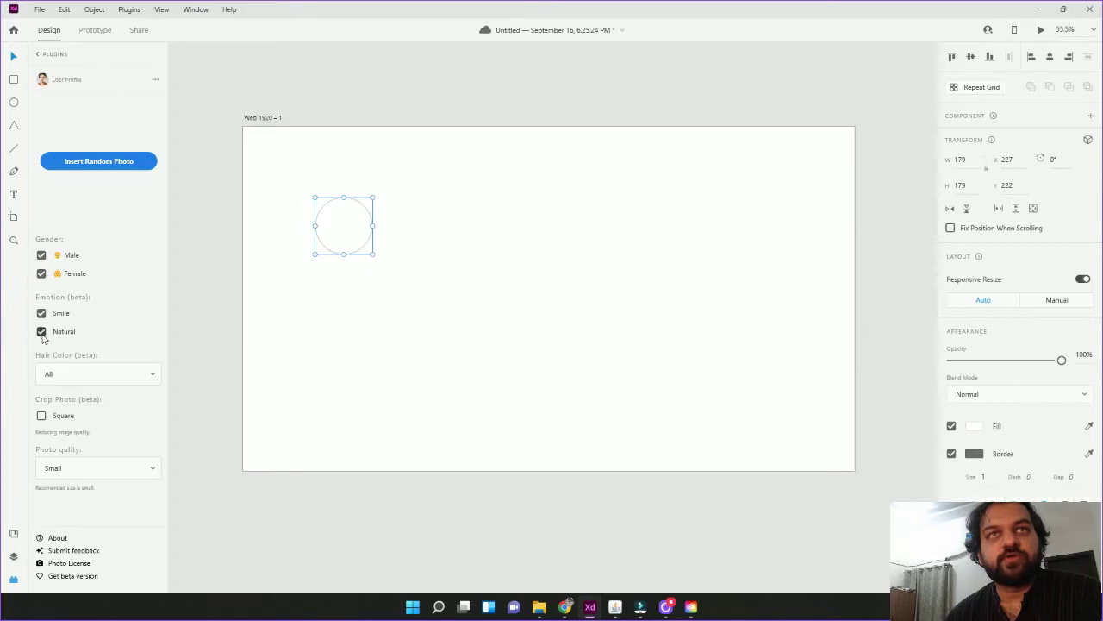
click(41, 415)
click(117, 168)
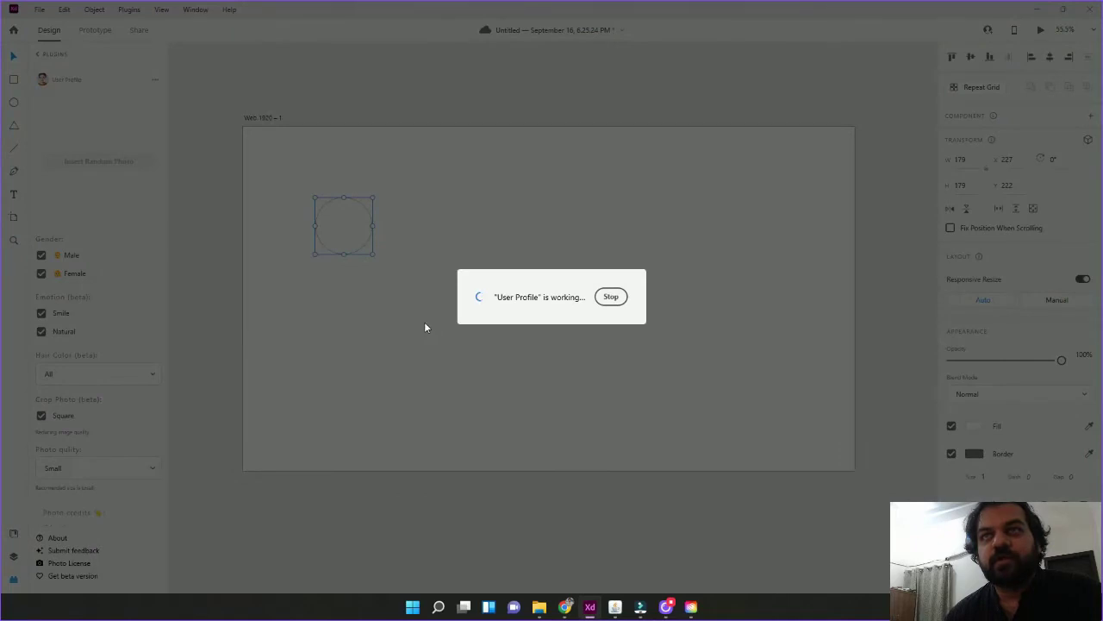
key(Escape)
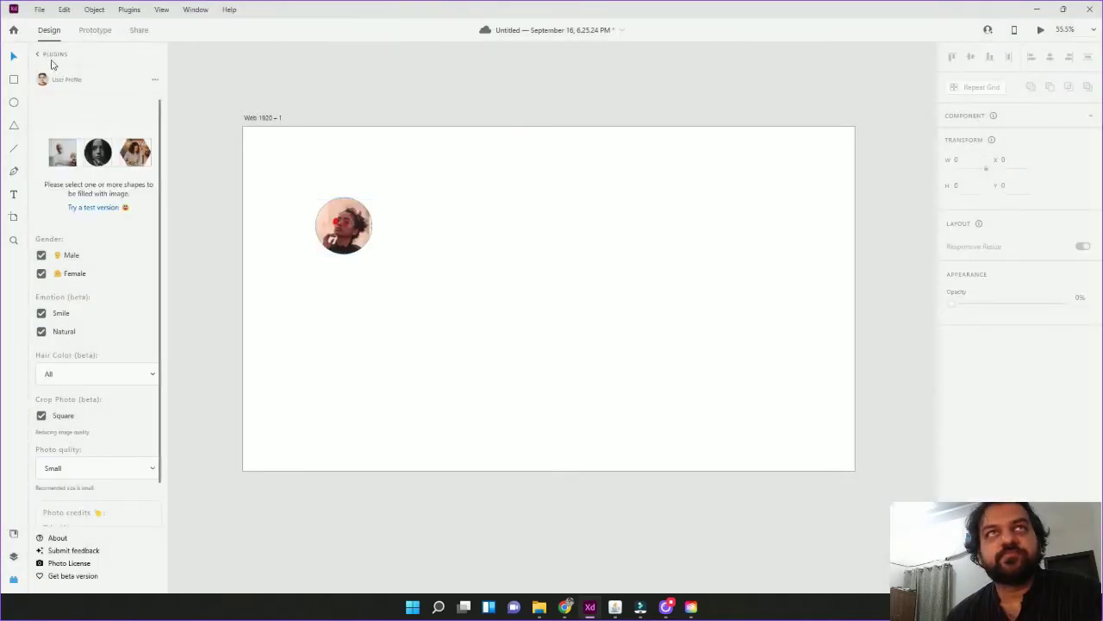
Swap in a different random portrait and enlarge the circle to 623 × 623 around its centre.
click(39, 55)
click(357, 243)
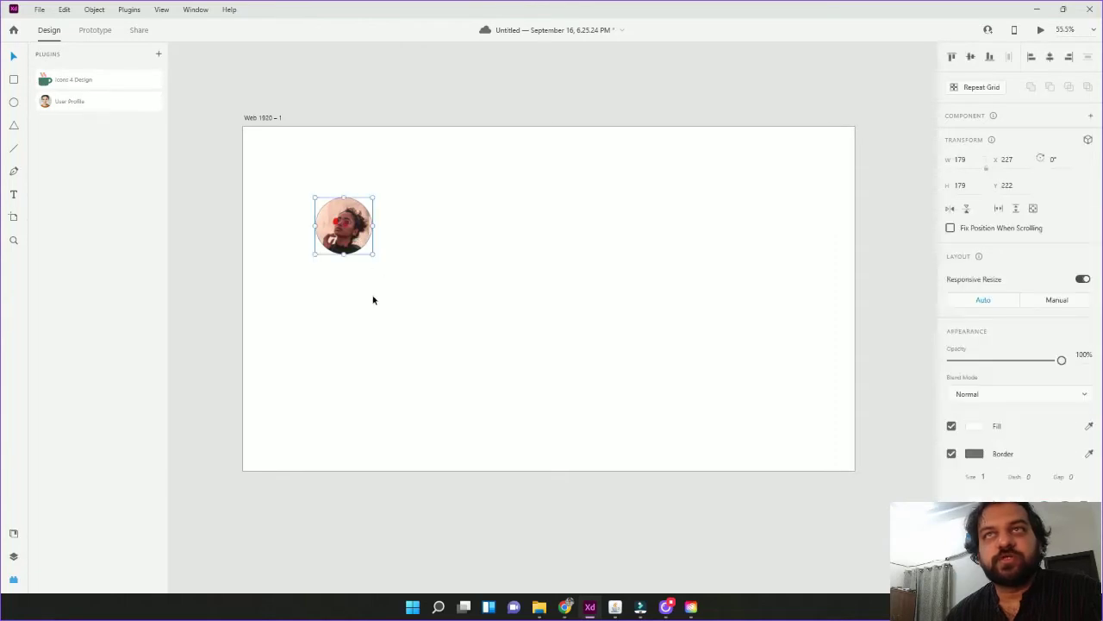
click(86, 101)
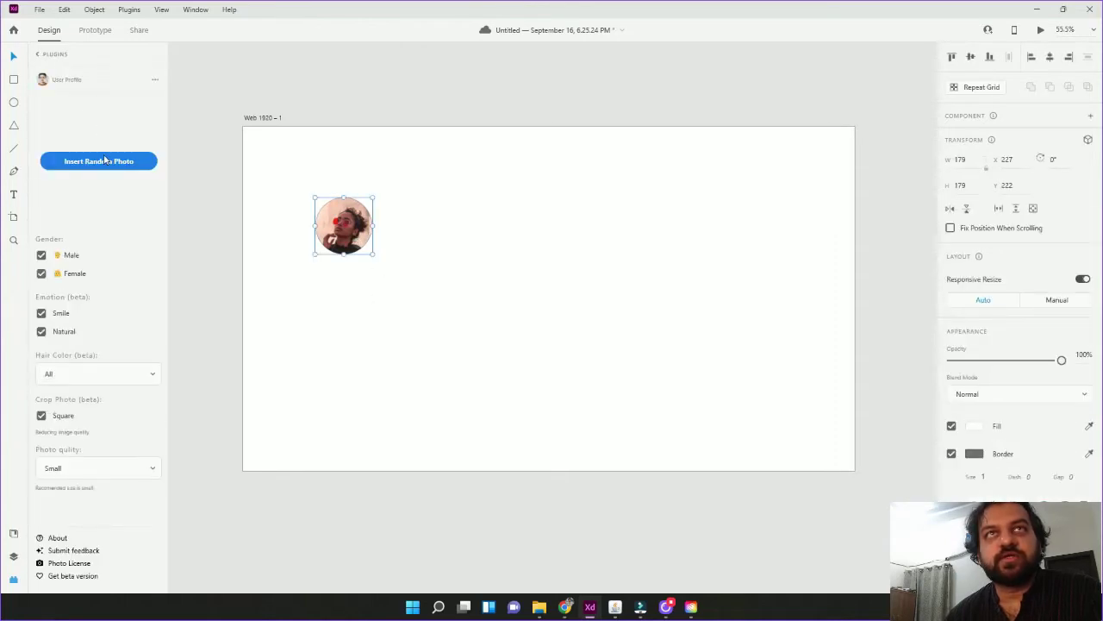
click(107, 163)
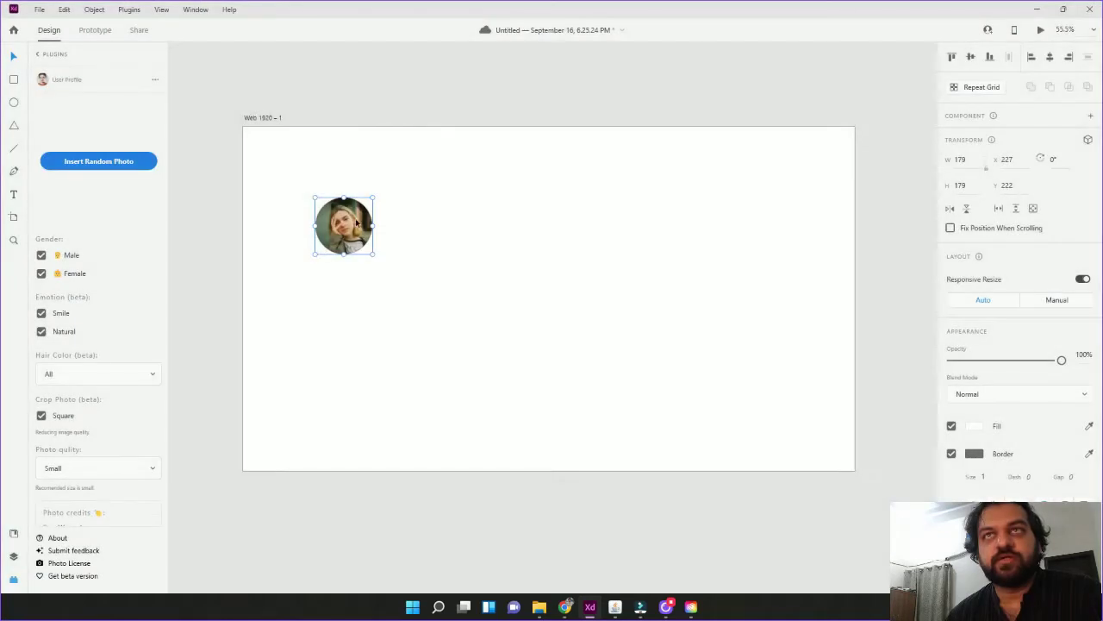
click(379, 276)
click(367, 248)
drag(374, 256, 565, 426)
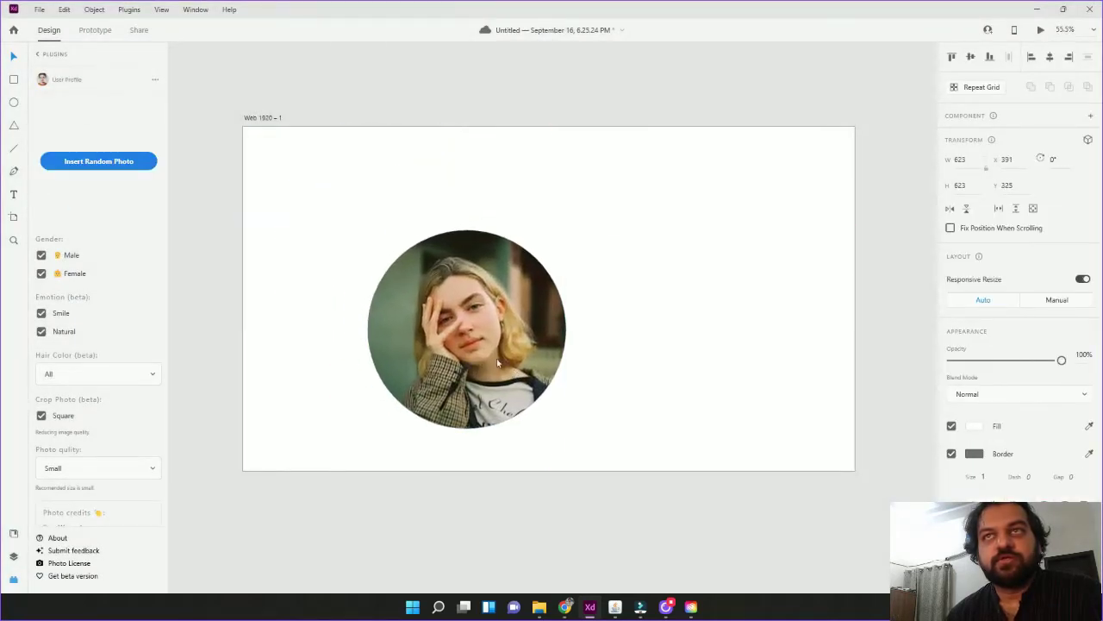
Insert another random portrait, then install the Lorem Ipsum plugin from the marketplace.
click(127, 167)
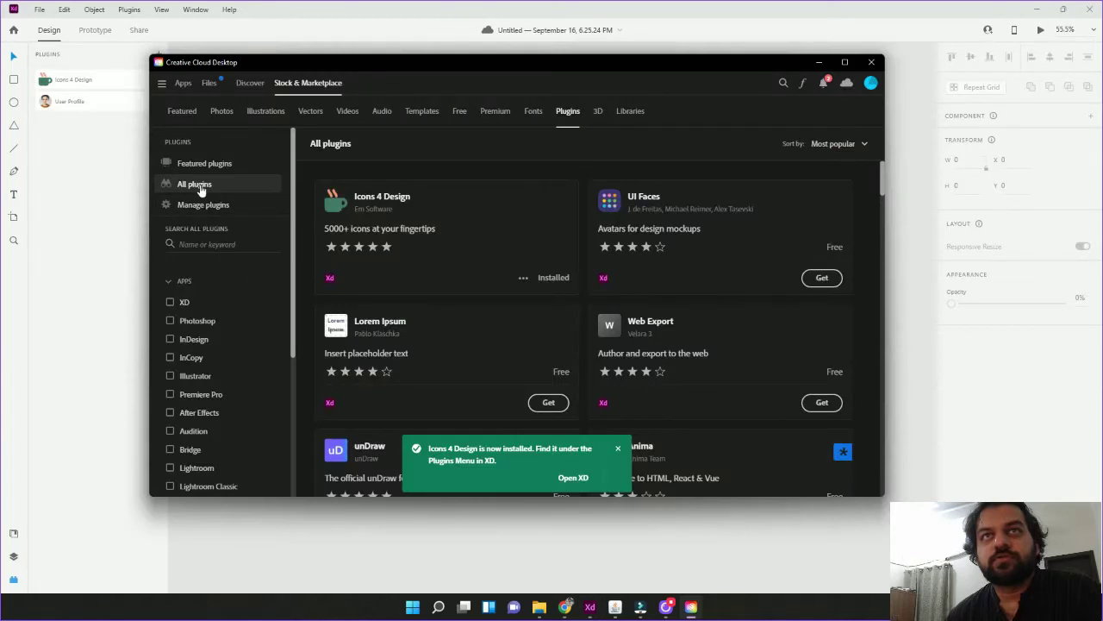
click(617, 448)
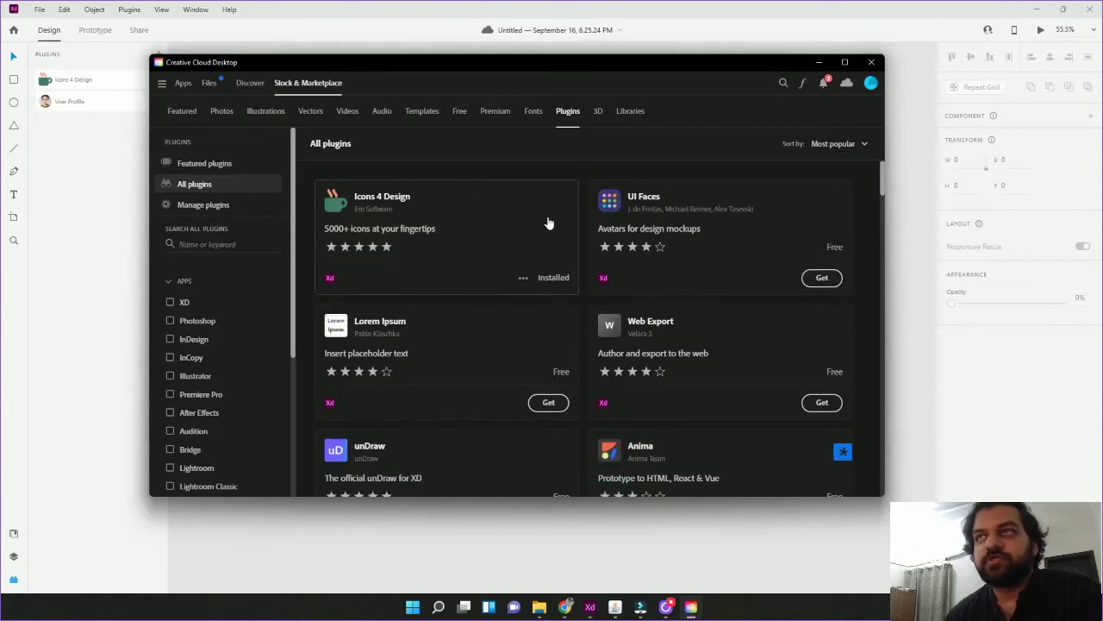
scroll(556, 358, down, 3)
scroll(555, 354, up, 3)
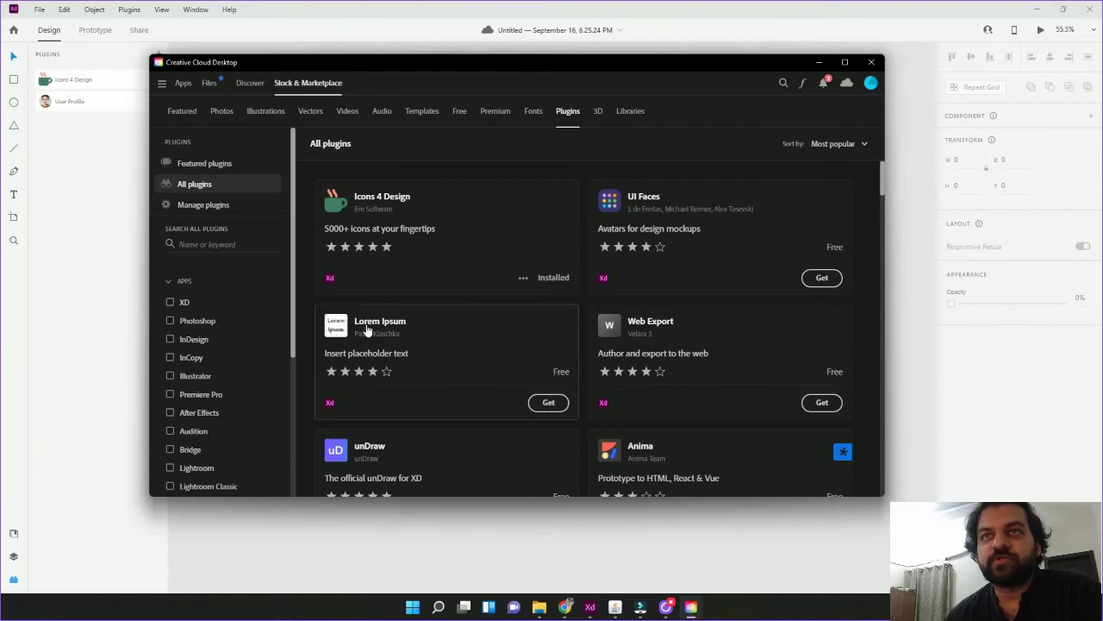
click(548, 403)
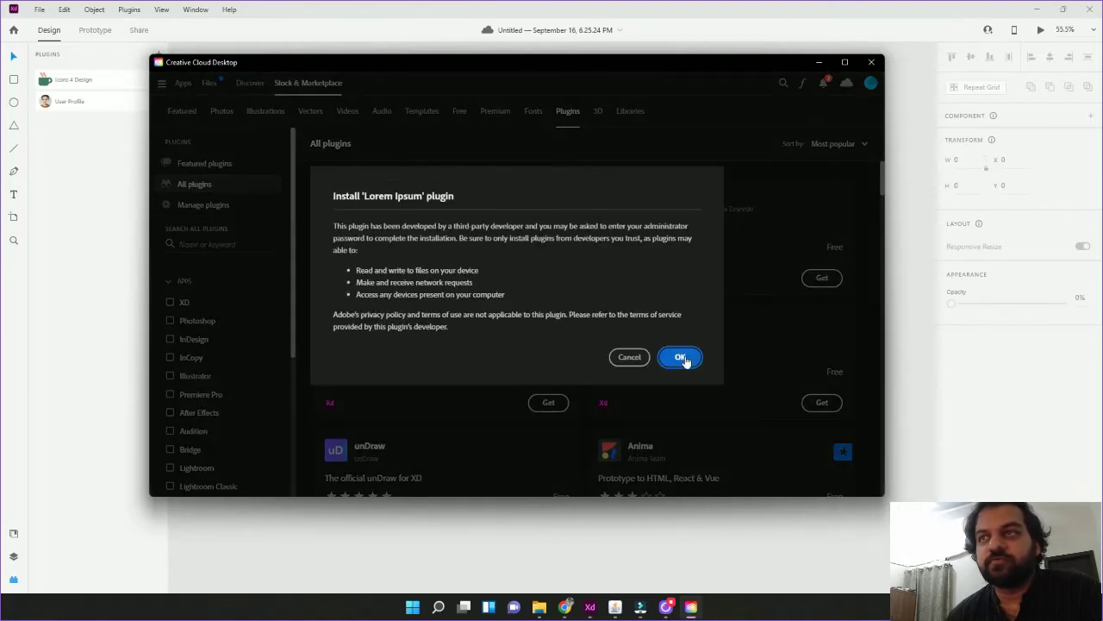
click(681, 359)
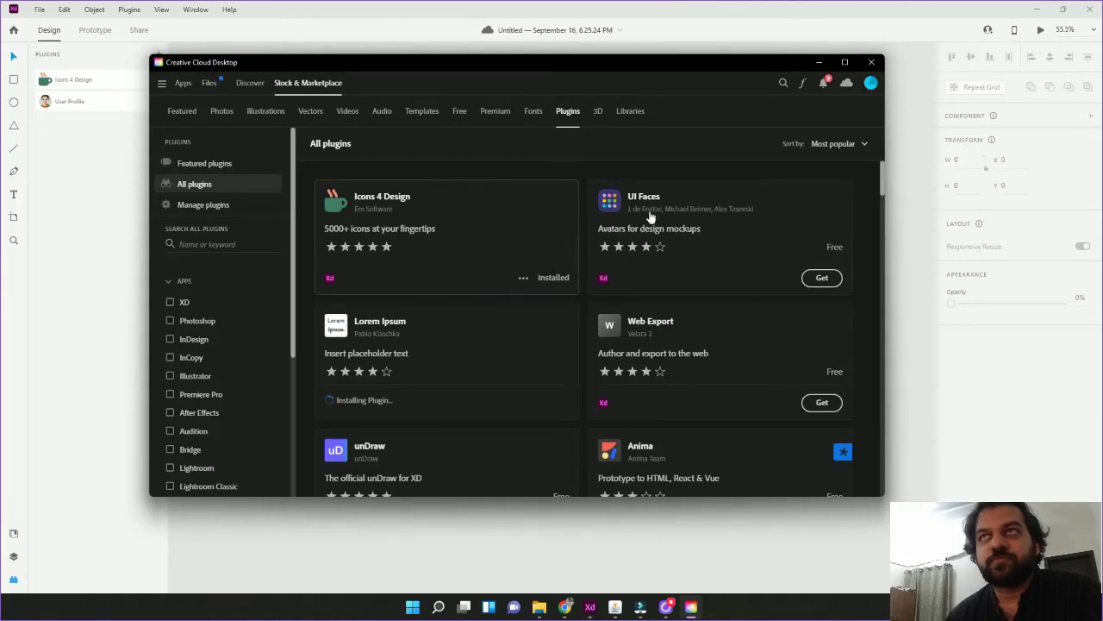
scroll(680, 349, down, 2)
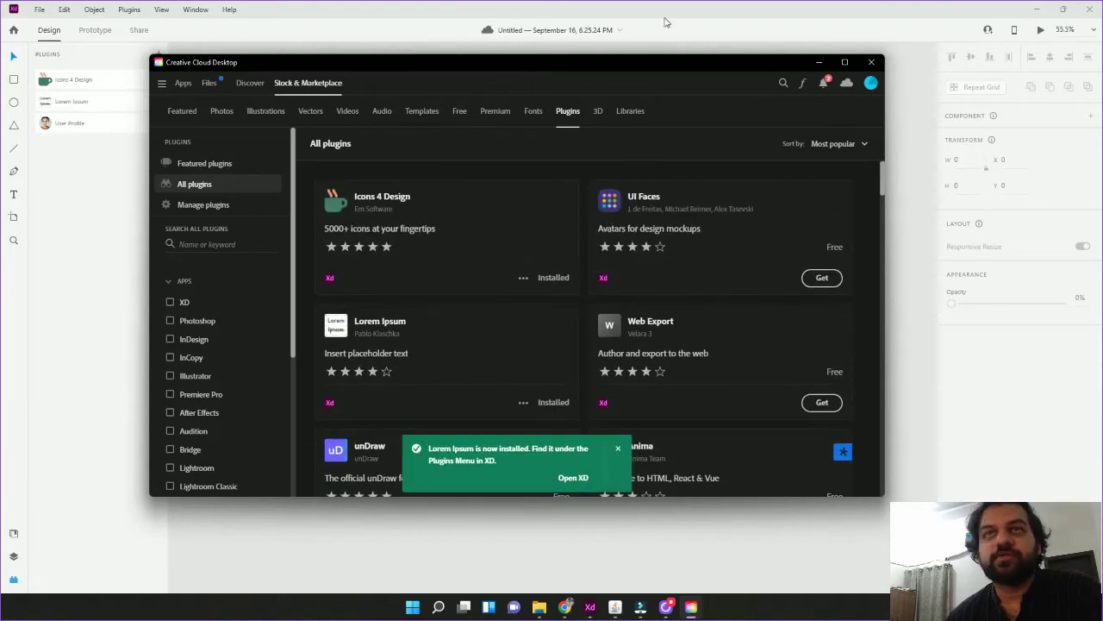
click(305, 27)
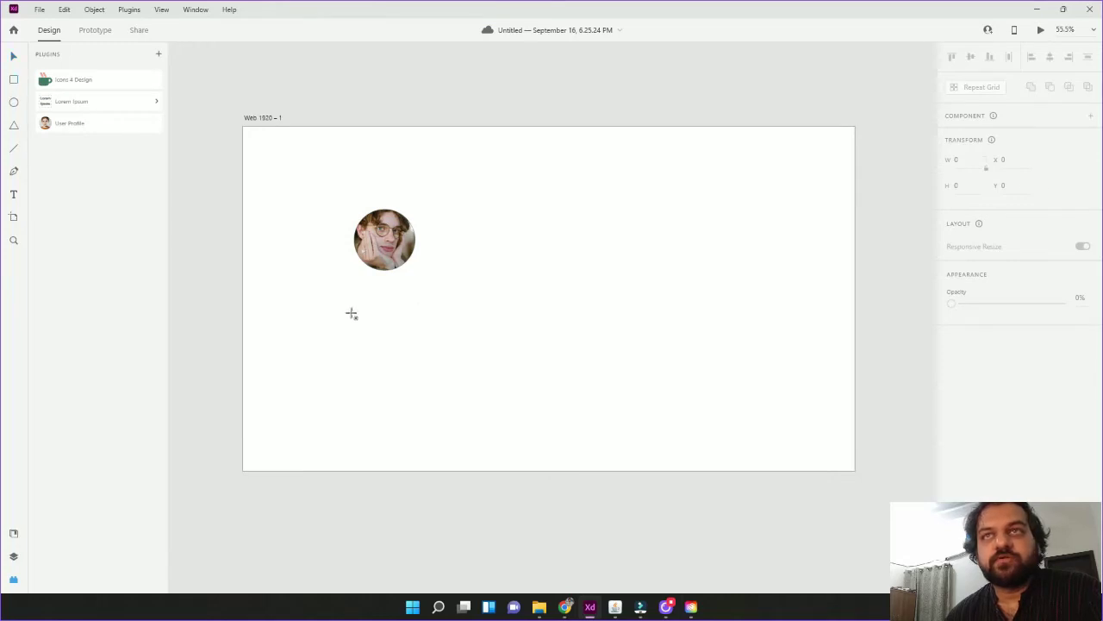
Draw a rectangle below the avatar and fill it with Quick Lorem Ipsum placeholder text.
drag(349, 312, 454, 445)
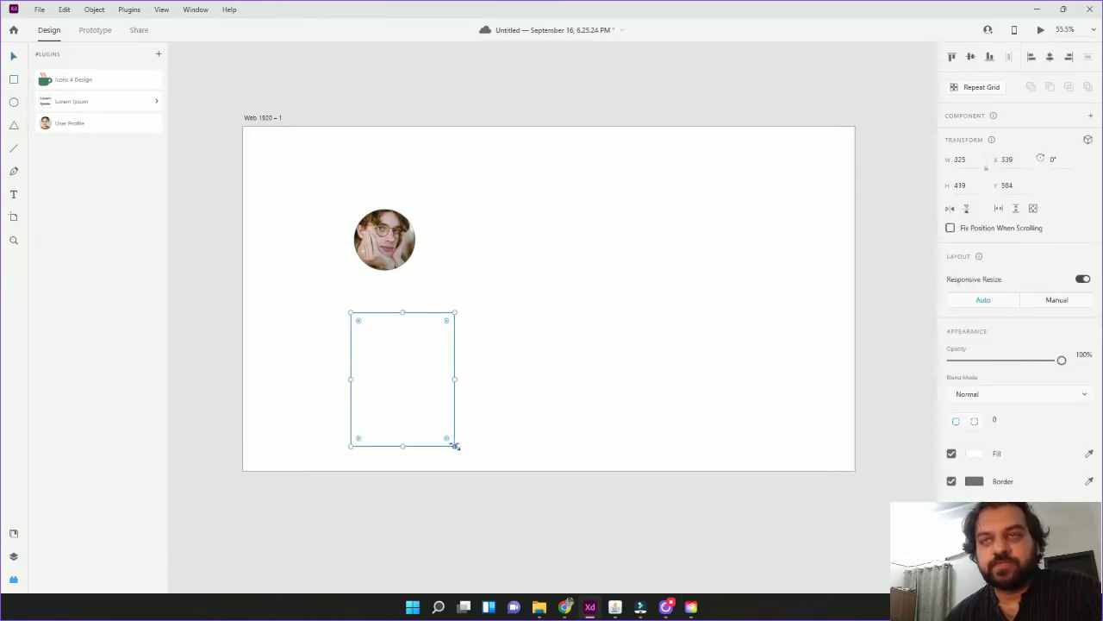
click(101, 104)
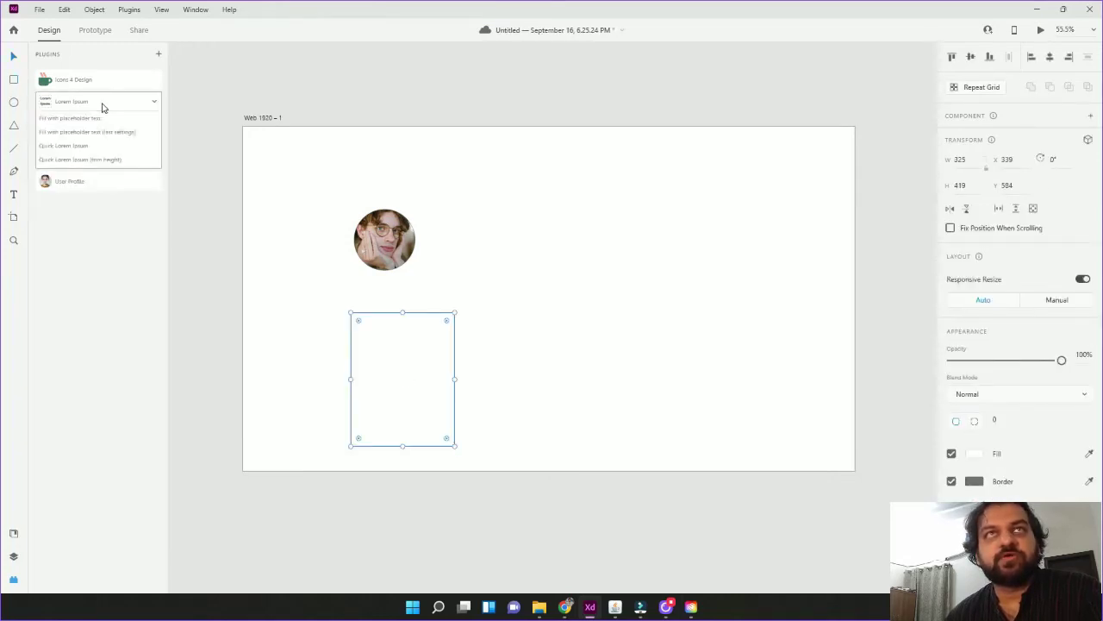
click(78, 148)
click(437, 365)
click(702, 400)
Change the placeholder text fill colour to red (#C13F3F).
click(413, 473)
scroll(362, 387, up, 1)
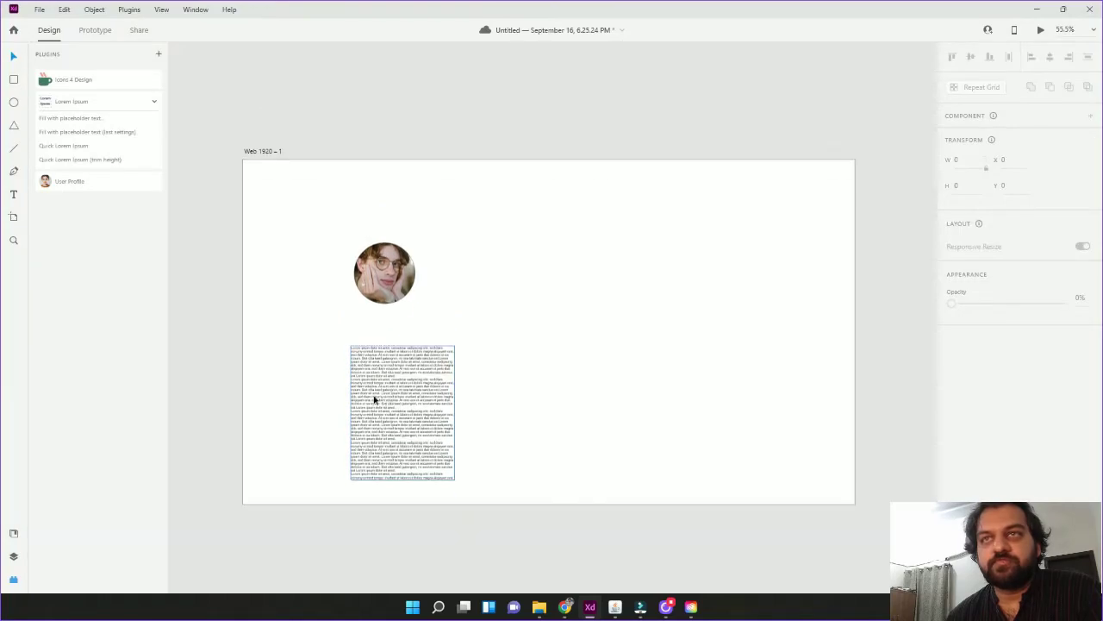
scroll(381, 405, up, 5)
scroll(458, 370, down, 2)
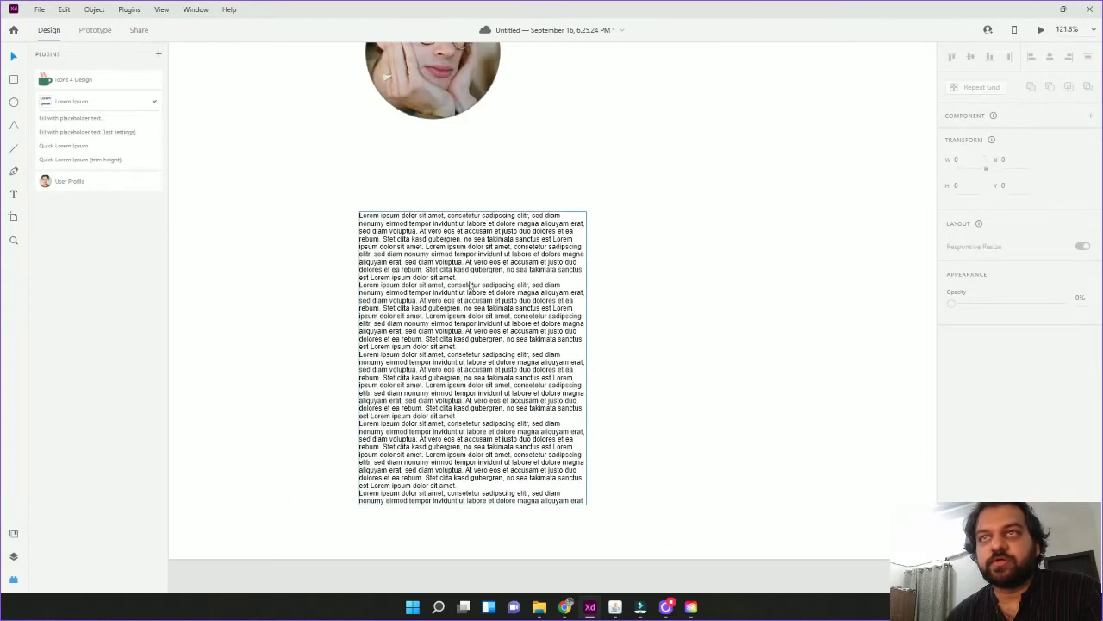
click(471, 287)
scroll(982, 463, down, 3)
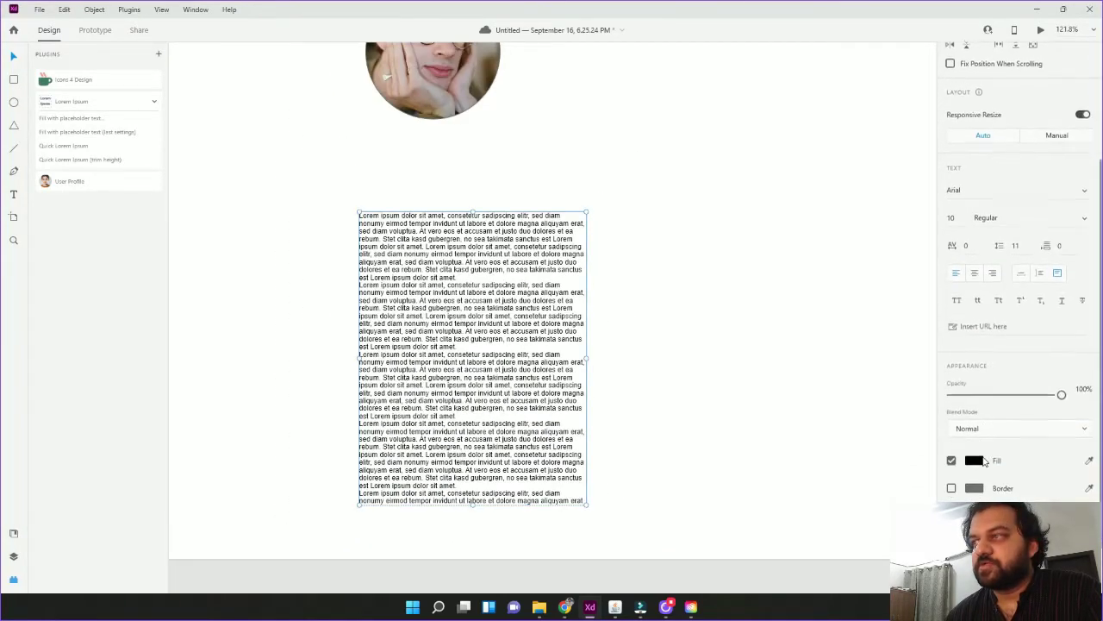
click(974, 460)
click(868, 406)
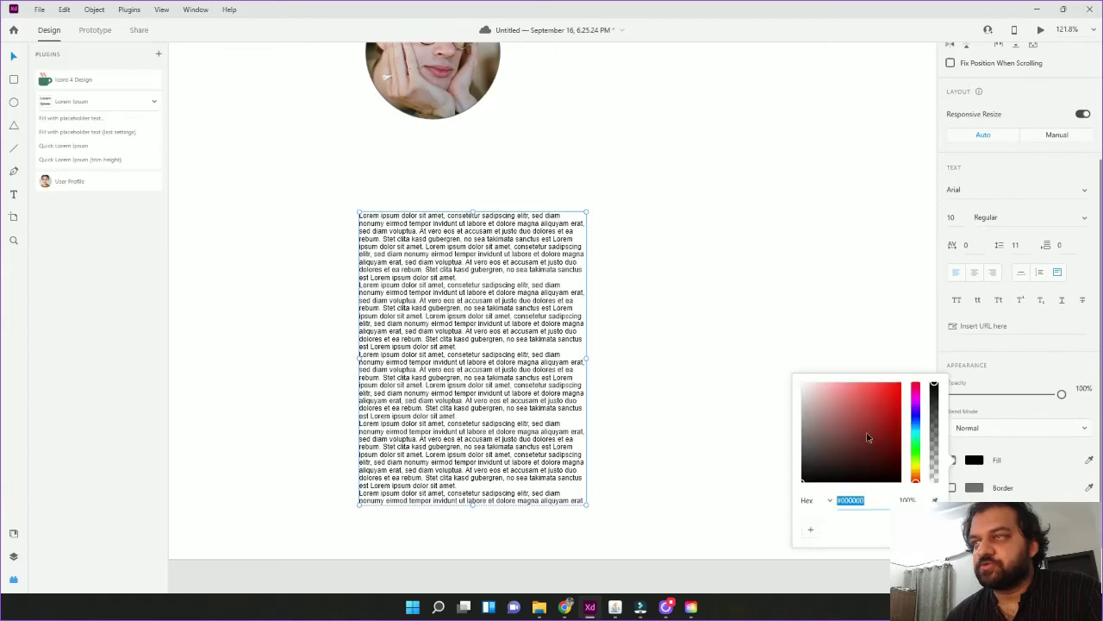
click(637, 374)
Fit the artboard to the window and start installing the Stark plugin in Creative Cloud.
key(ctrl+0)
click(691, 607)
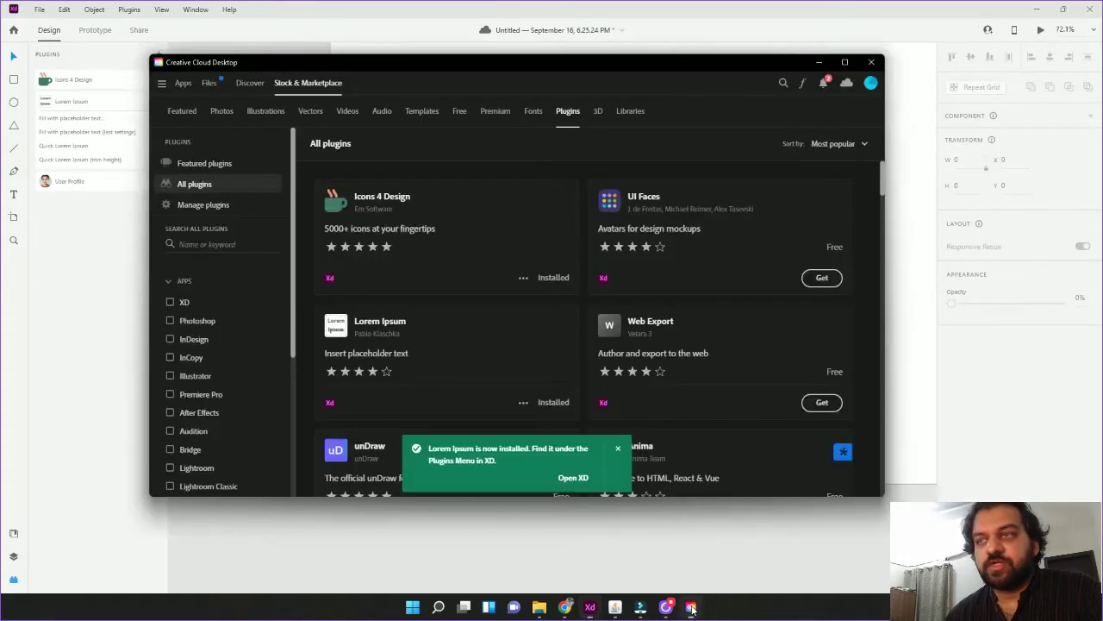
scroll(745, 377, down, 3)
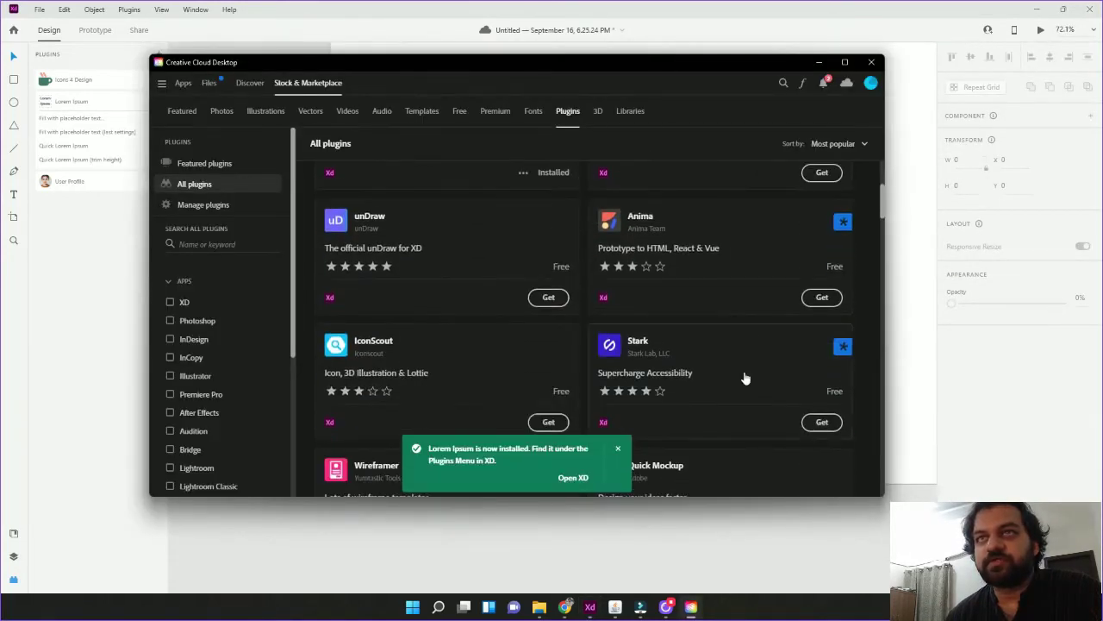
scroll(745, 377, down, 2)
scroll(530, 306, up, 2)
click(821, 422)
Find Unsplash Random Image in the plugin list and install it, confirming the warning.
scroll(831, 422, down, 3)
scroll(746, 387, down, 5)
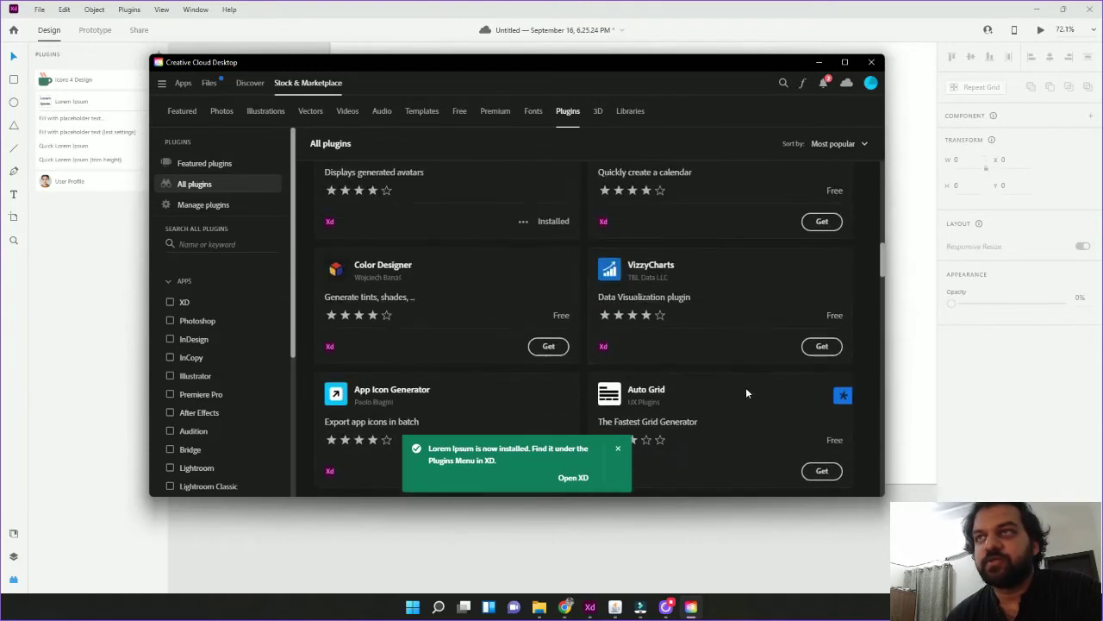
scroll(747, 393, up, 1)
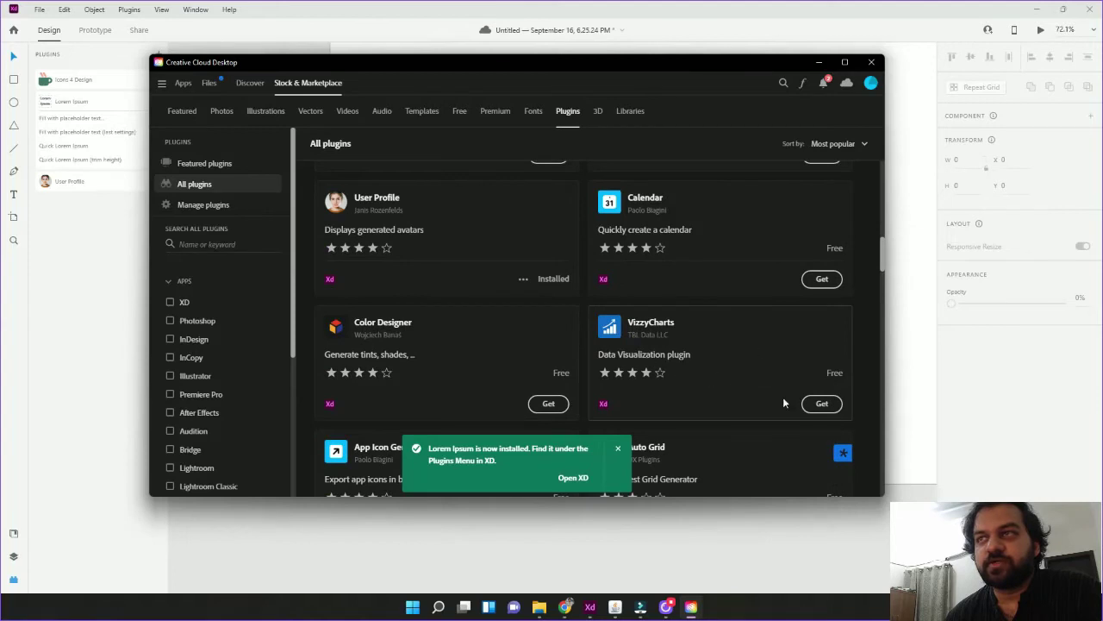
scroll(687, 352, down, 5)
scroll(688, 353, up, 4)
scroll(688, 352, down, 5)
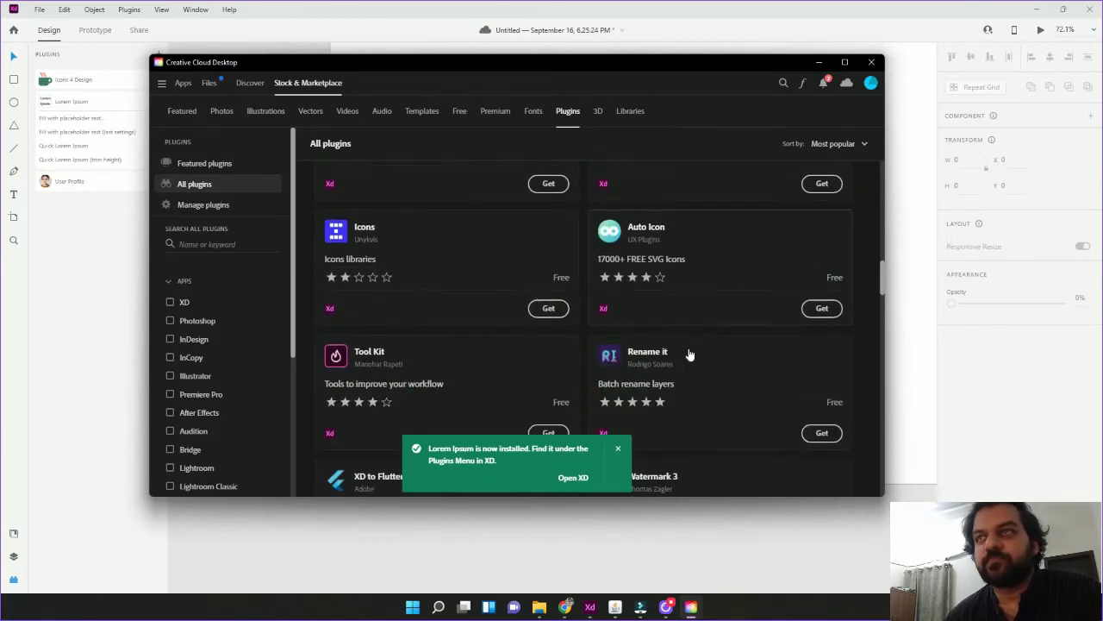
scroll(690, 354, down, 7)
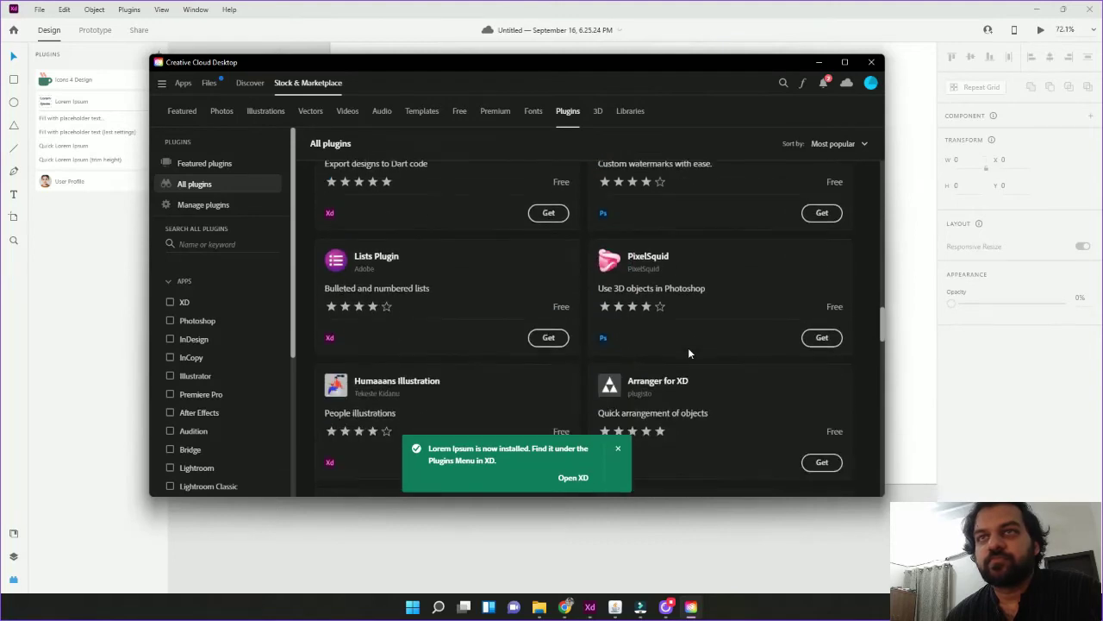
scroll(739, 346, down, 6)
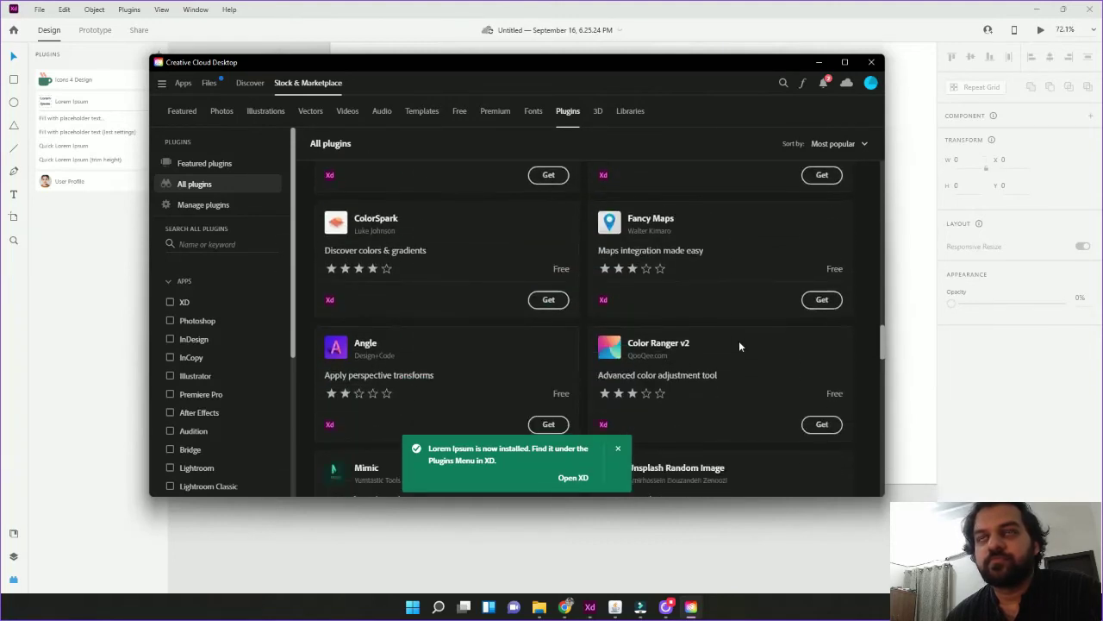
scroll(793, 359, down, 5)
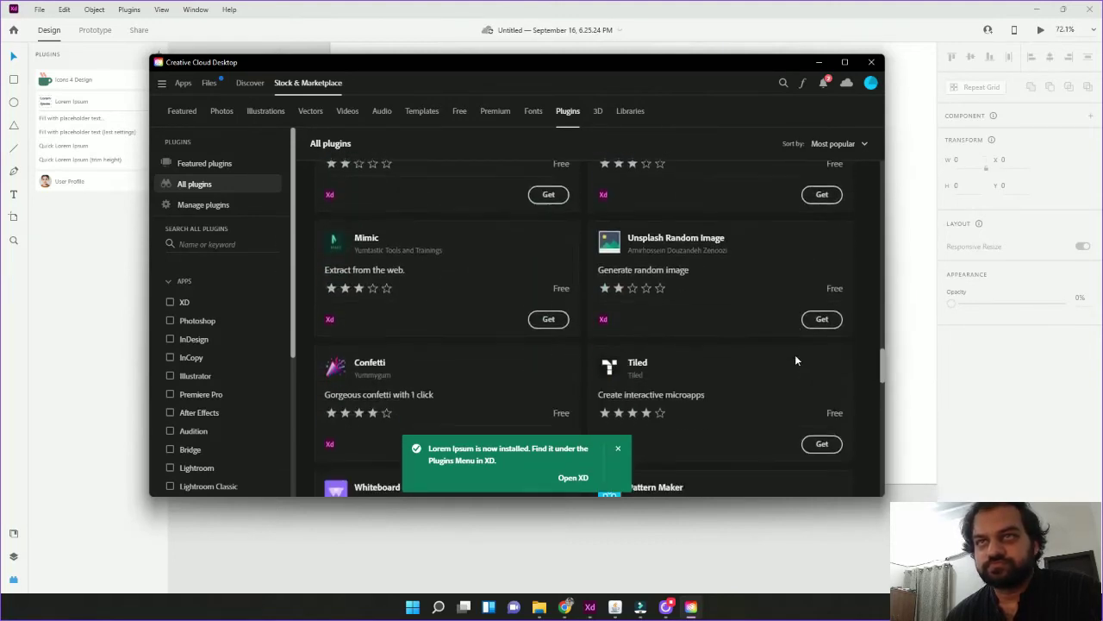
click(820, 320)
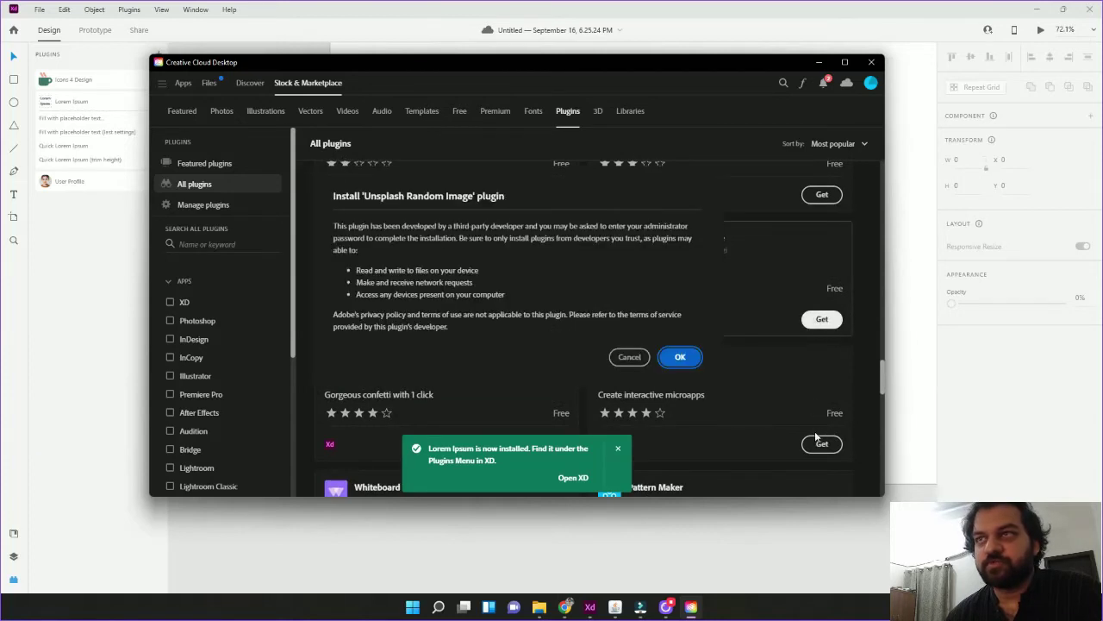
key(Return)
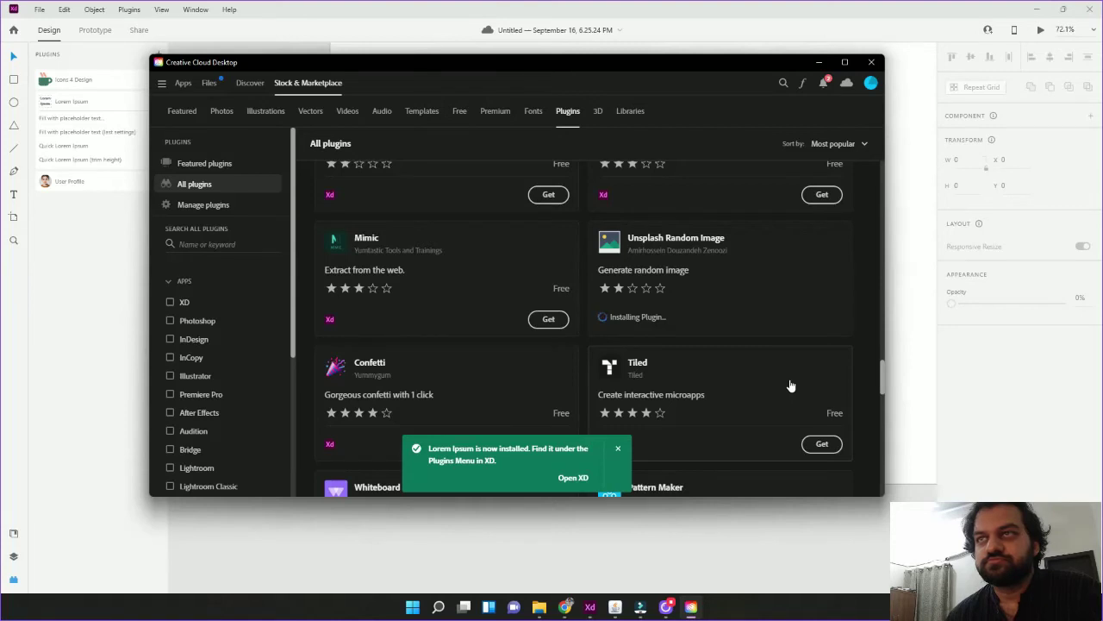
Delete the lorem ipsum text block from the artboard.
click(49, 229)
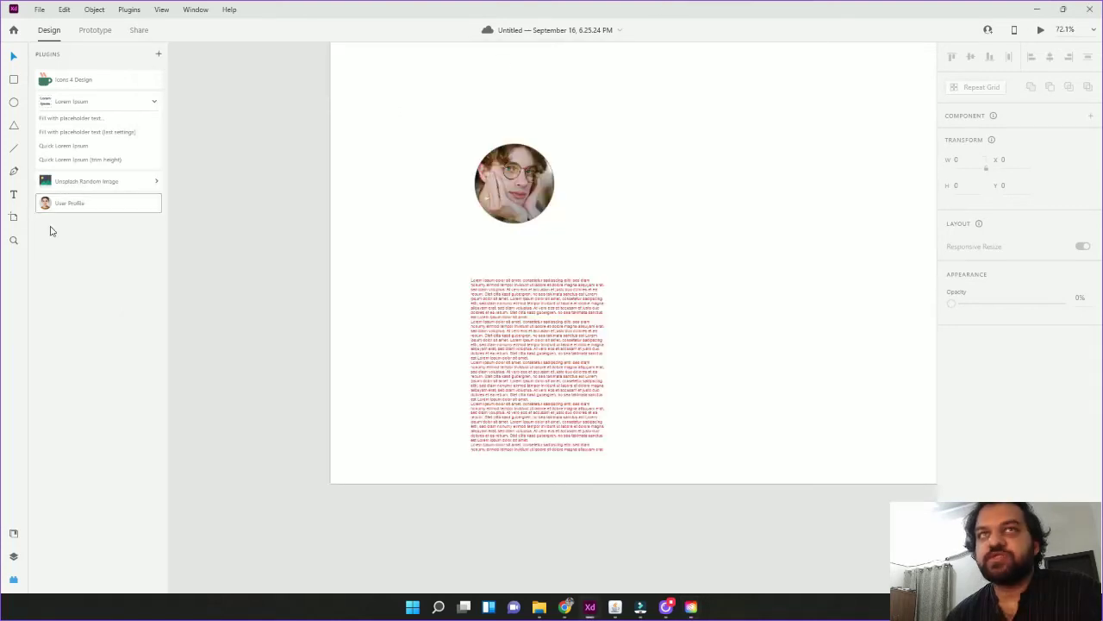
click(535, 298)
drag(536, 298, 497, 301)
key(Delete)
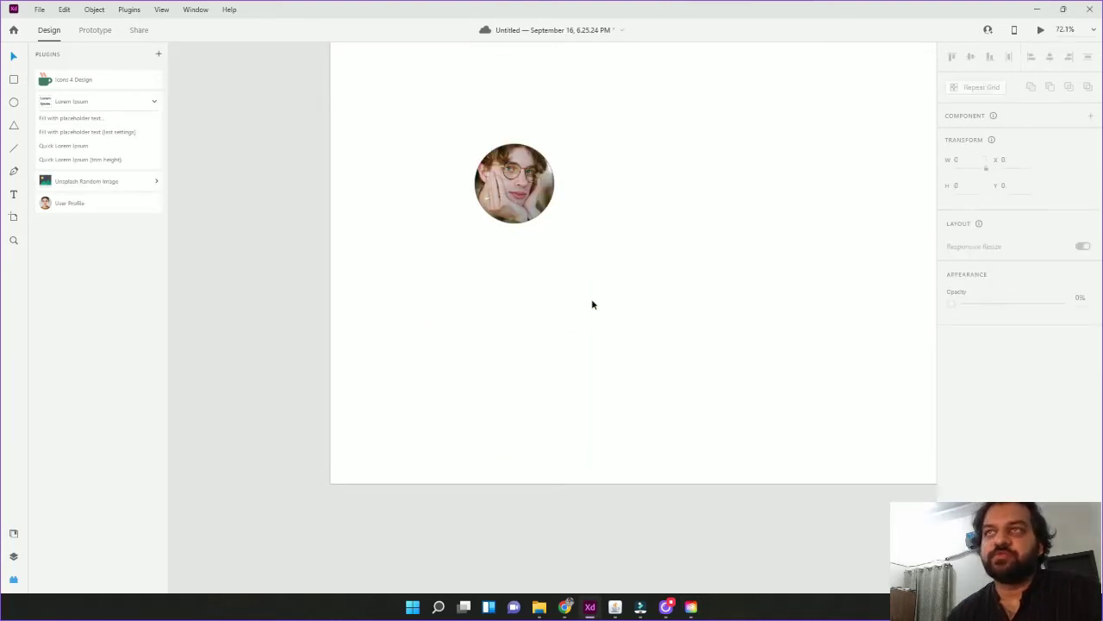
Draw a wide rectangle to the right of the avatar.
scroll(600, 297, up, 2)
scroll(601, 297, right, 2)
scroll(440, 416, down, 1)
click(13, 80)
drag(454, 190, 827, 394)
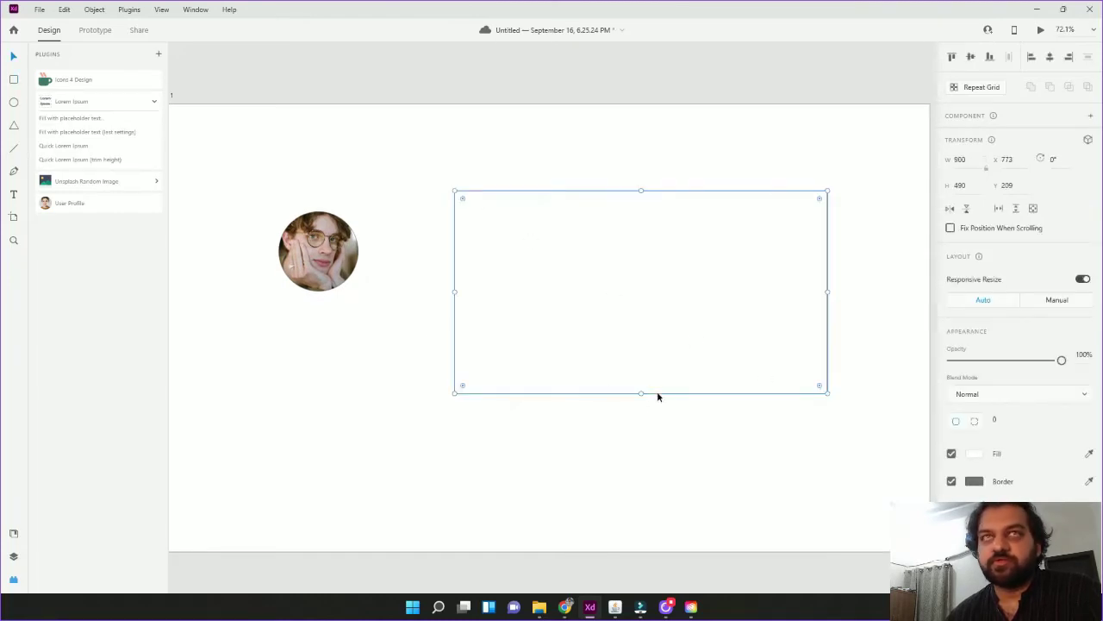
Fill the rectangle with a random Landscape Unsplash image.
click(97, 182)
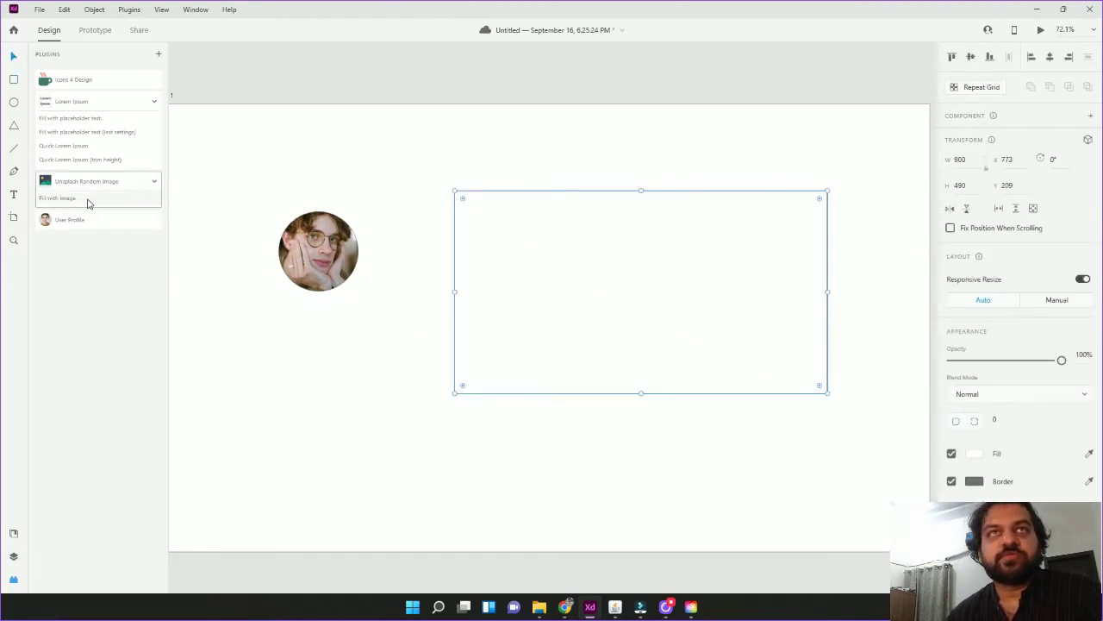
click(87, 199)
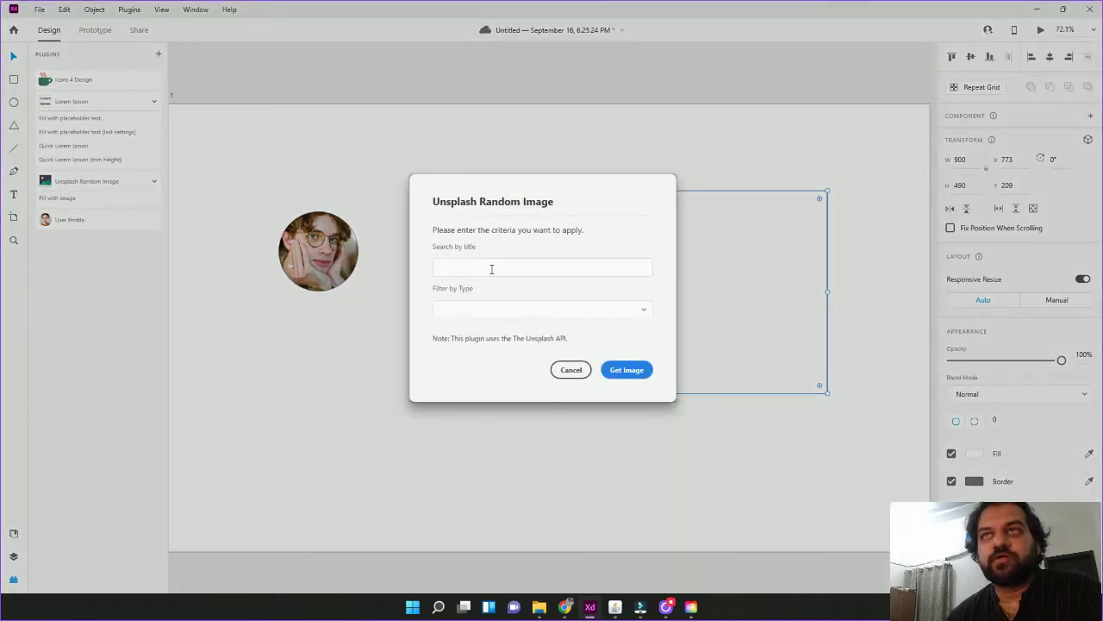
click(572, 312)
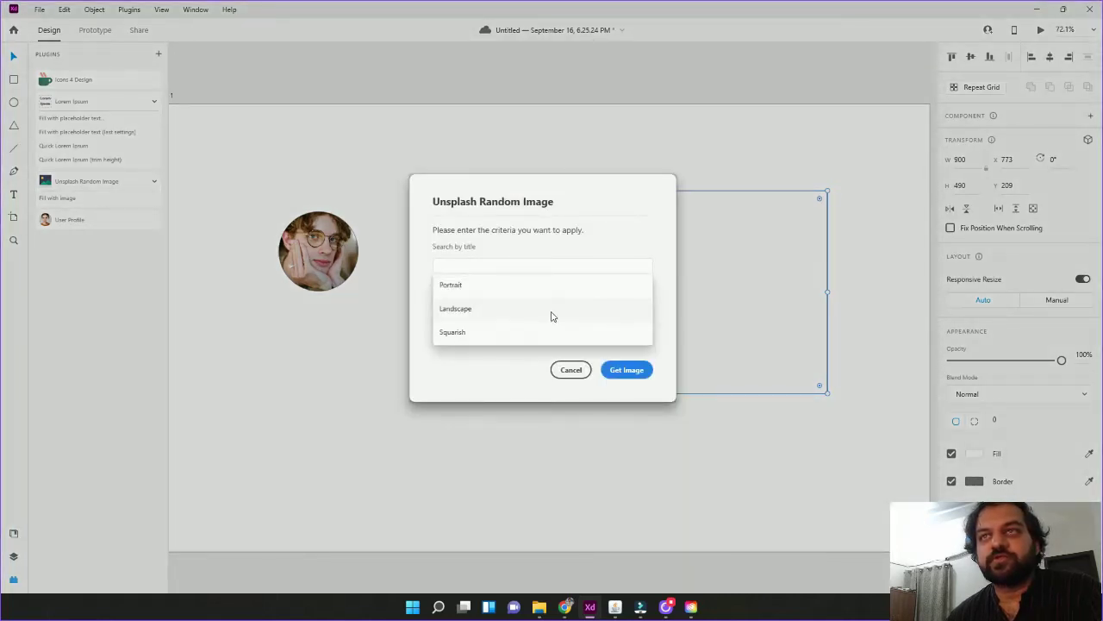
click(480, 309)
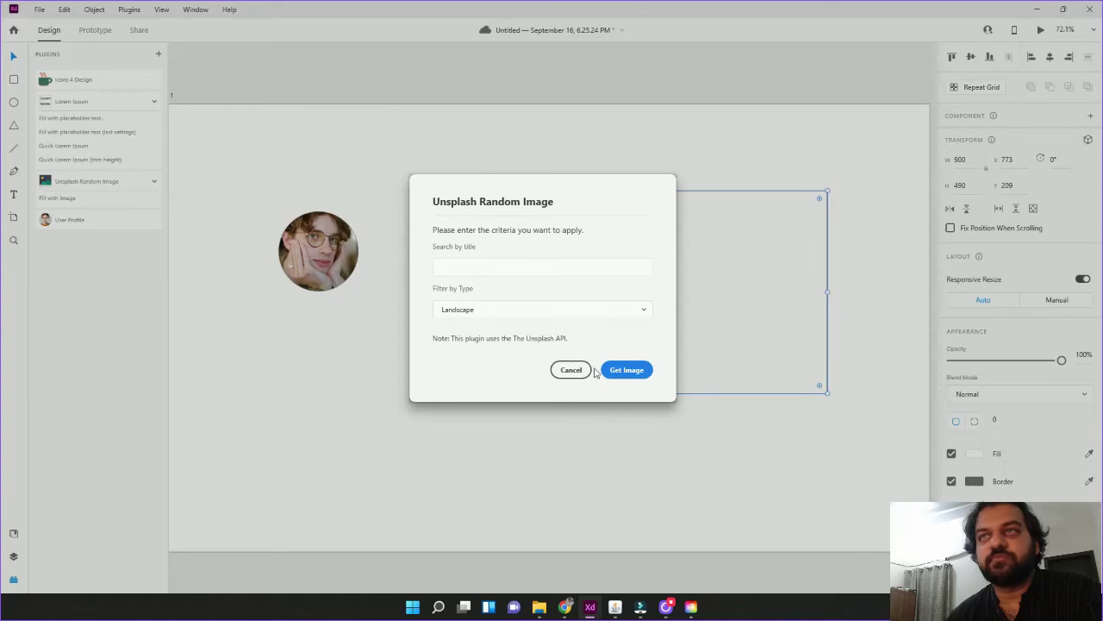
click(624, 370)
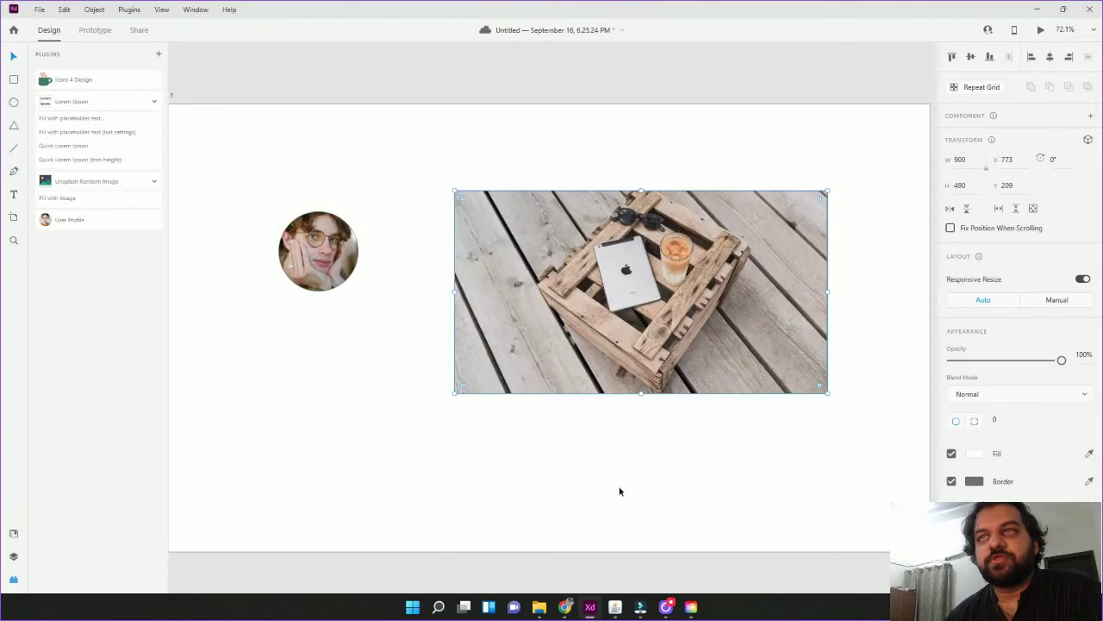
click(619, 491)
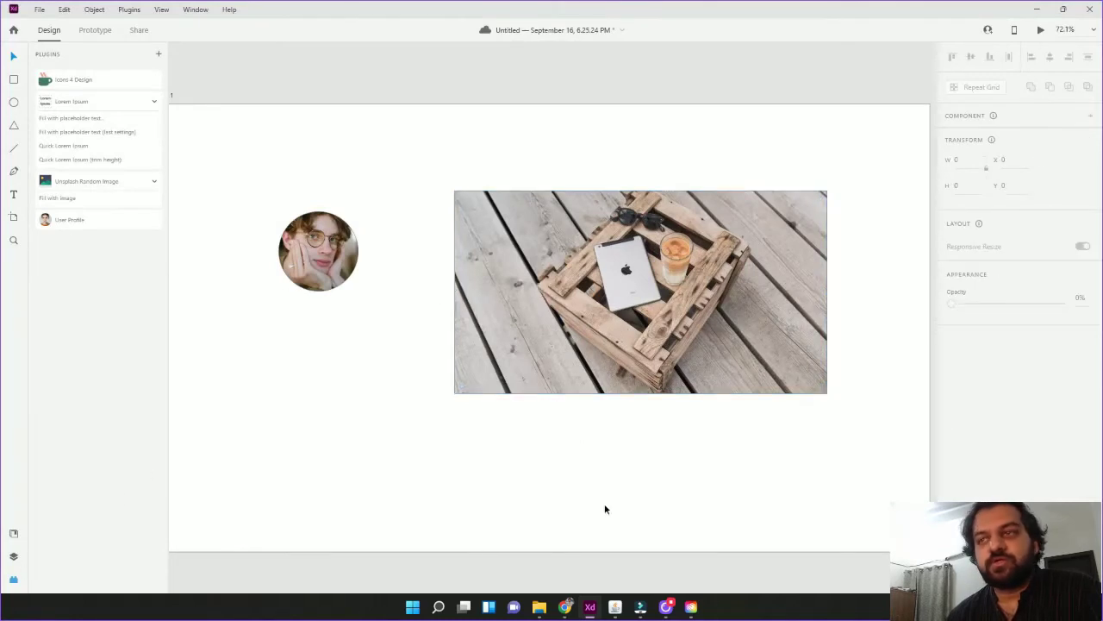
Scroll the Creative Cloud plugin list to Stock Image and install it.
click(690, 606)
scroll(683, 442, down, 2)
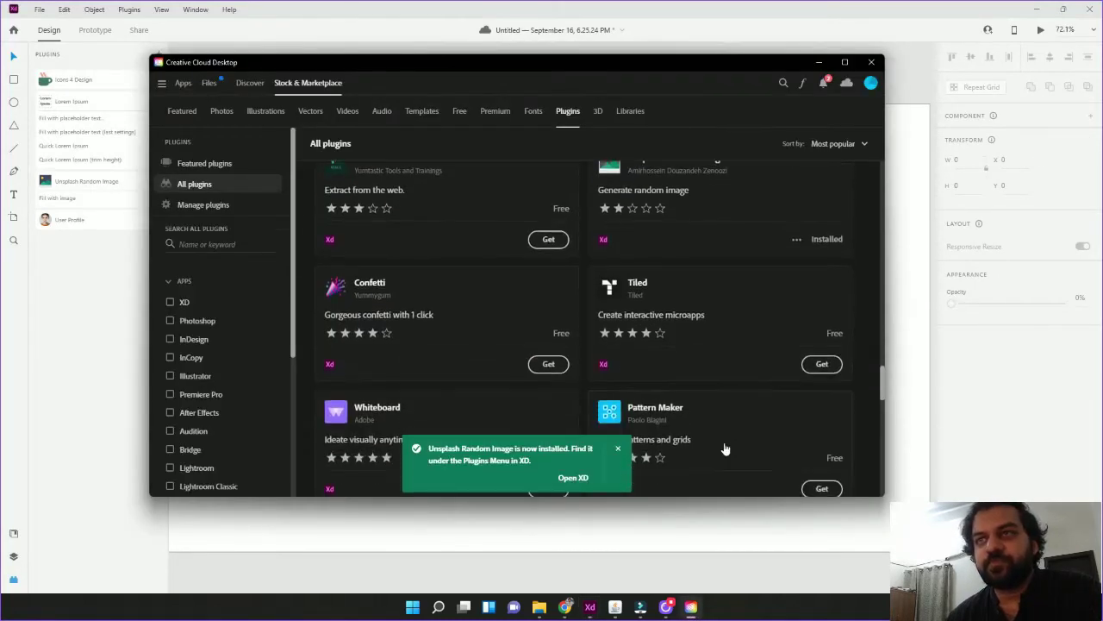
scroll(674, 438, down, 5)
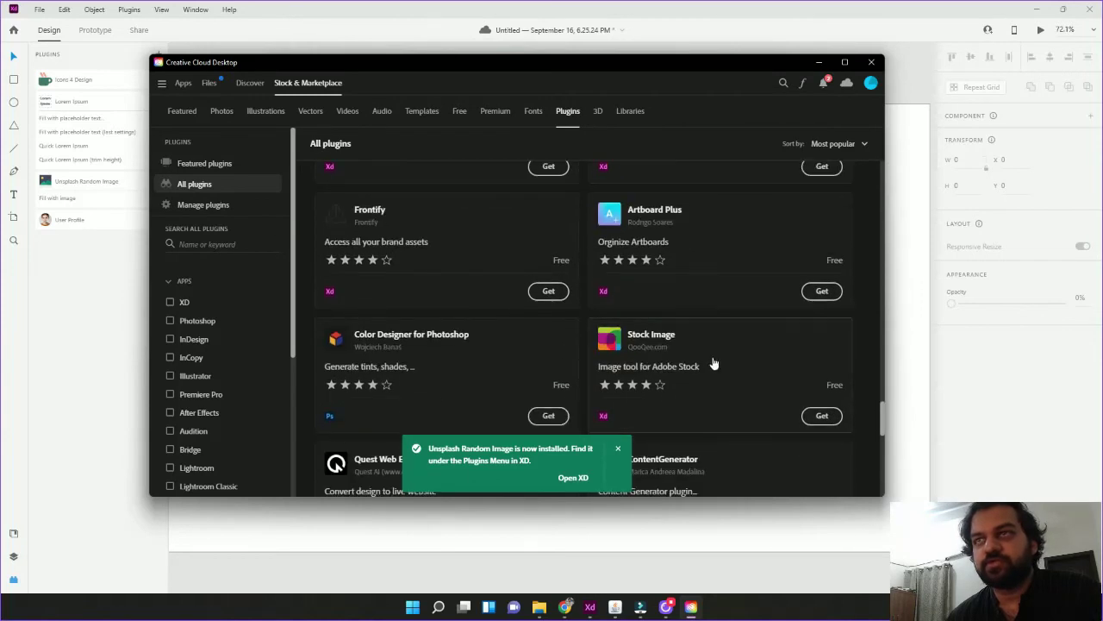
click(821, 415)
click(682, 358)
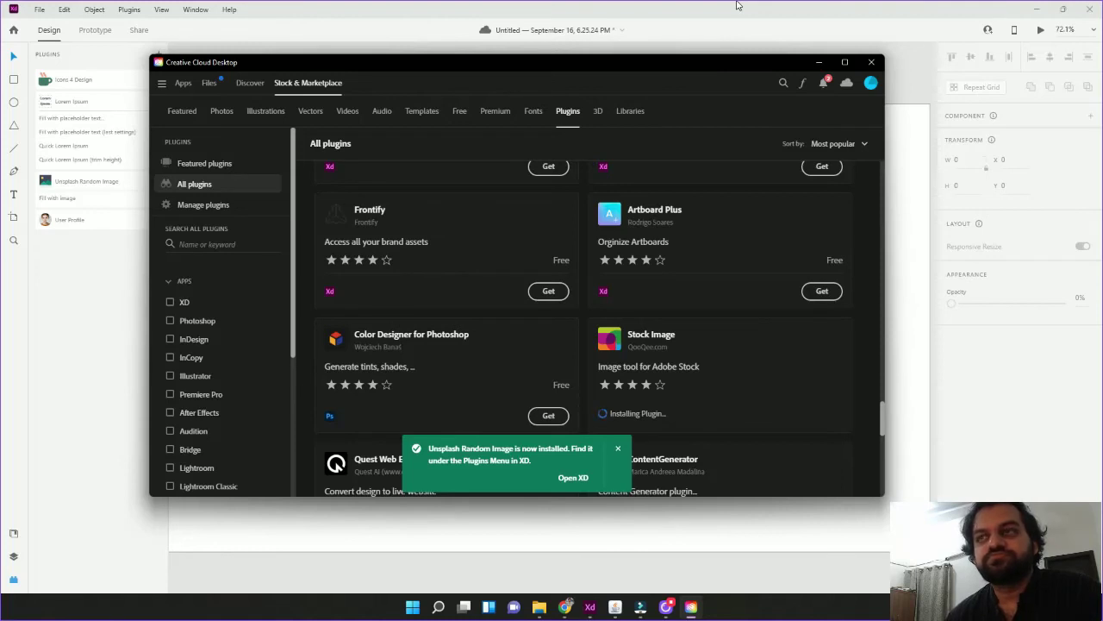
With the crate photo rectangle selected, search Adobe Stock Images for 'programming'.
click(605, 44)
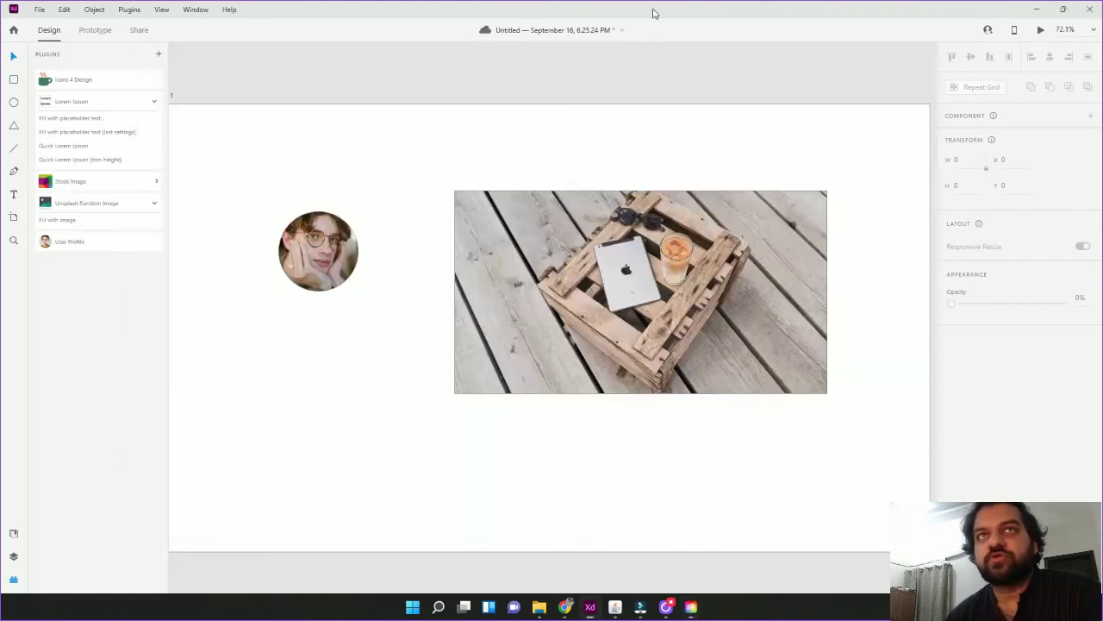
click(552, 352)
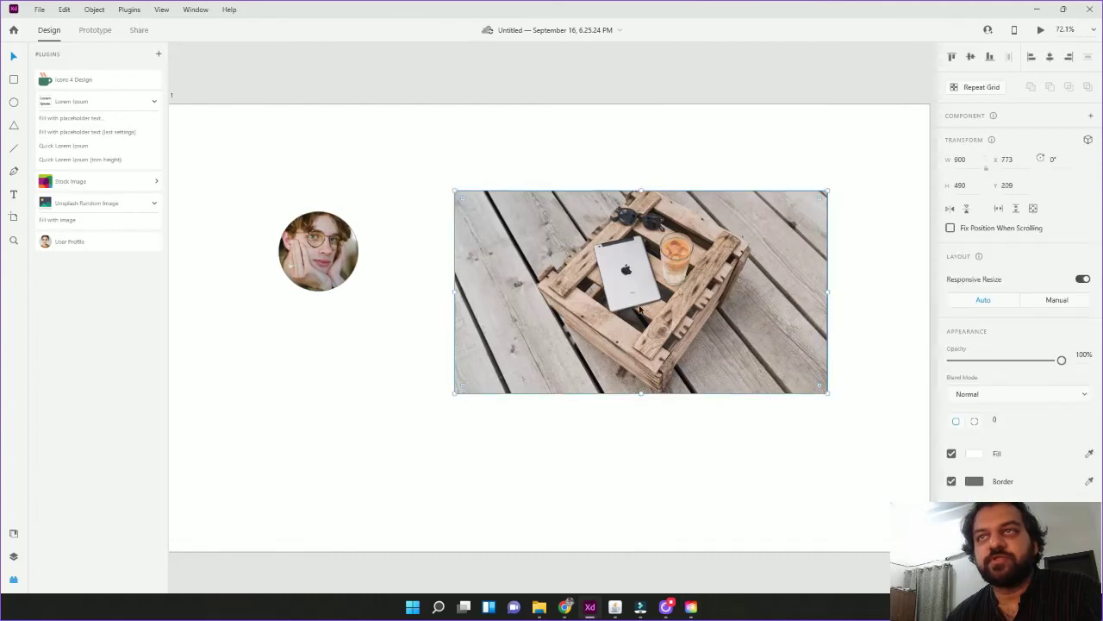
click(79, 181)
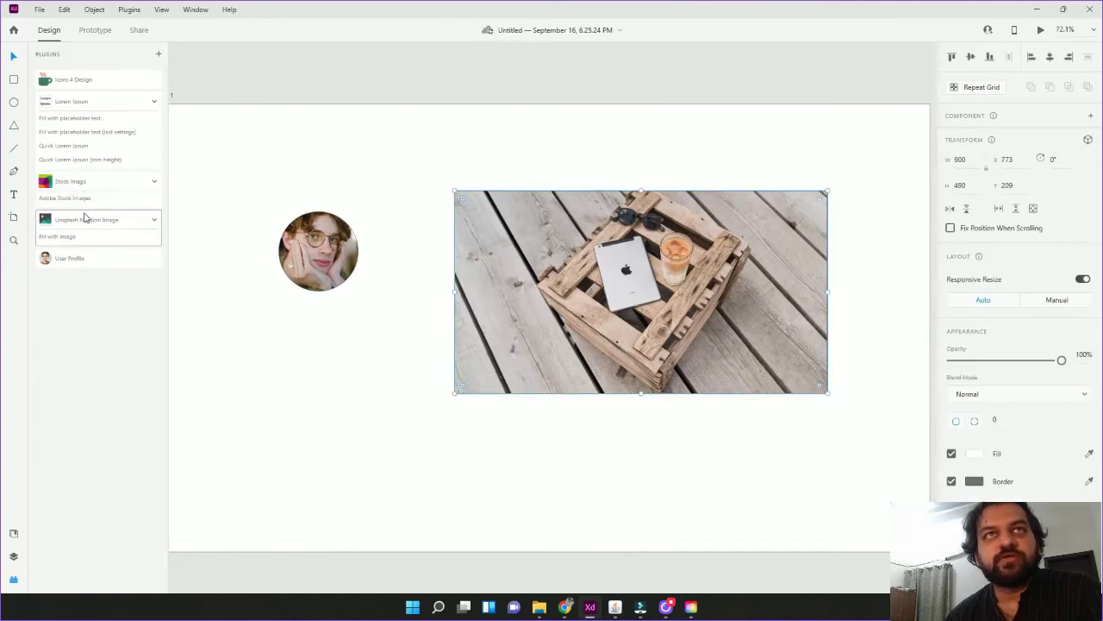
click(77, 199)
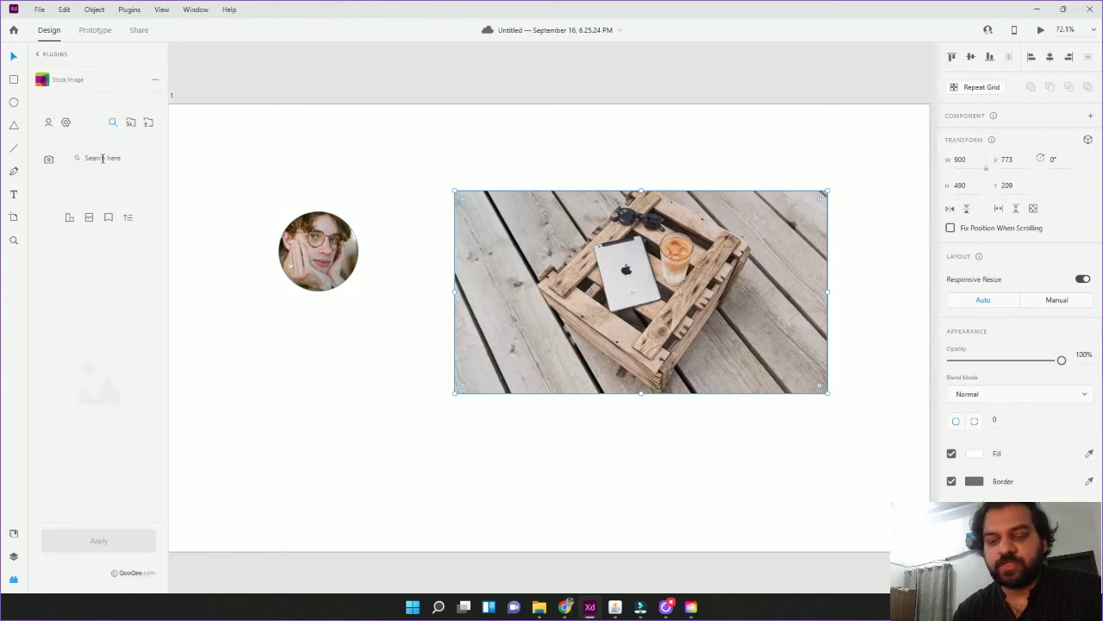
click(103, 158)
text(p)
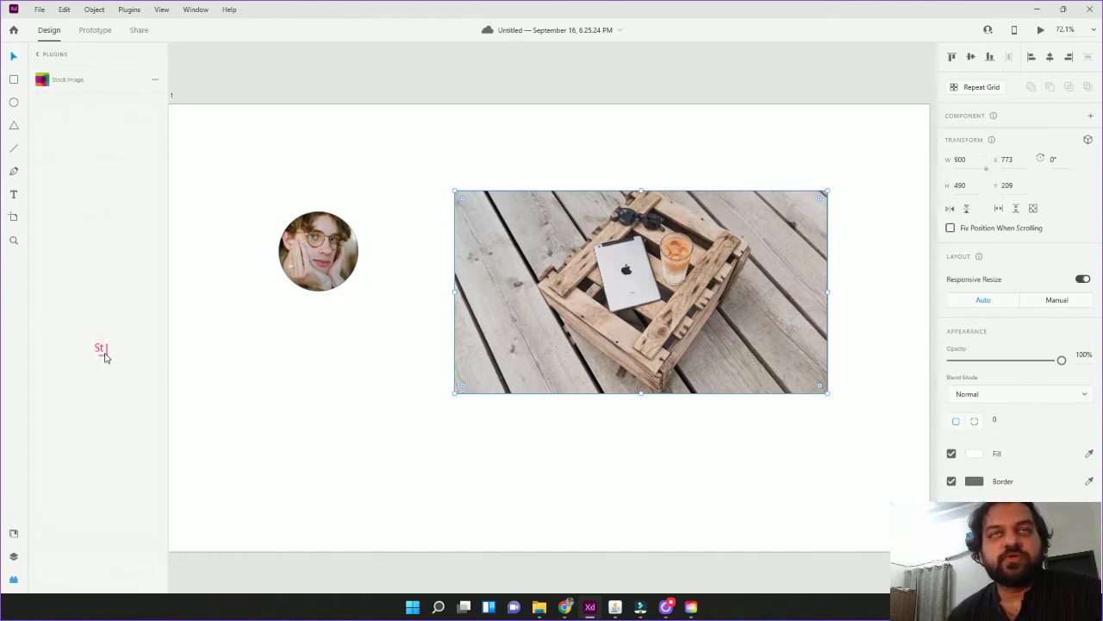
click(113, 316)
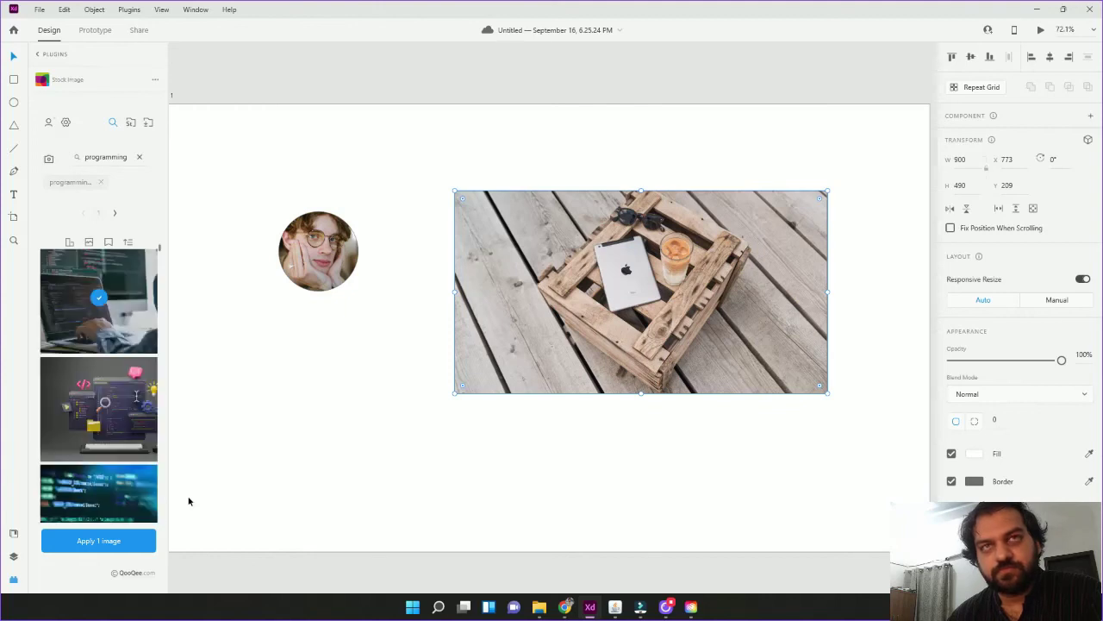
Apply the third, blurred code photo to the rectangle and nudge it slightly left and down.
mouse_move(95, 334)
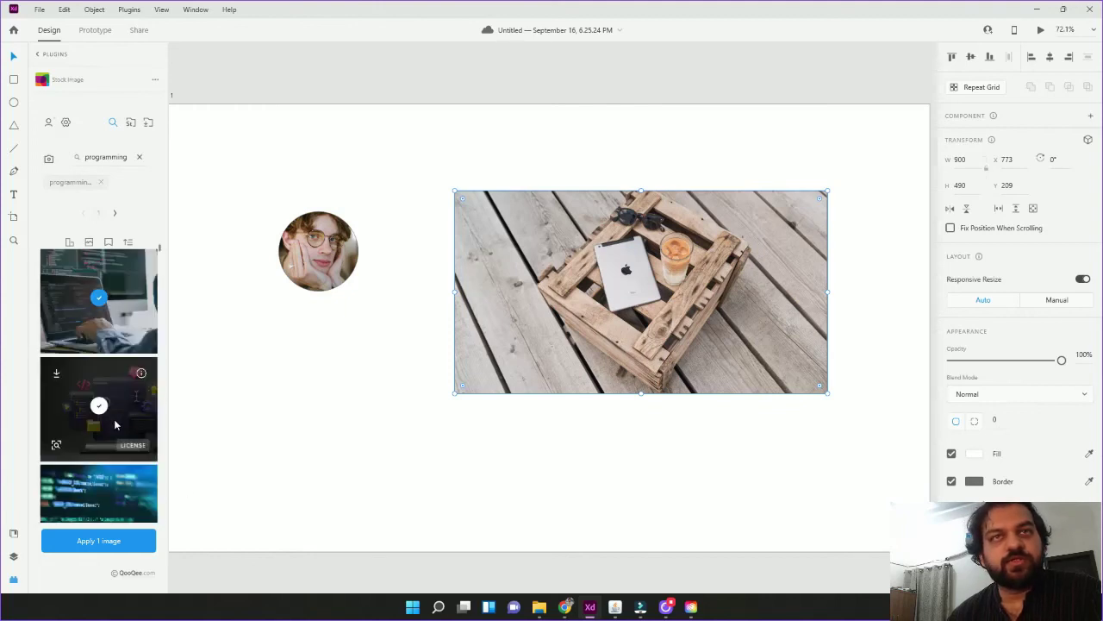
click(113, 418)
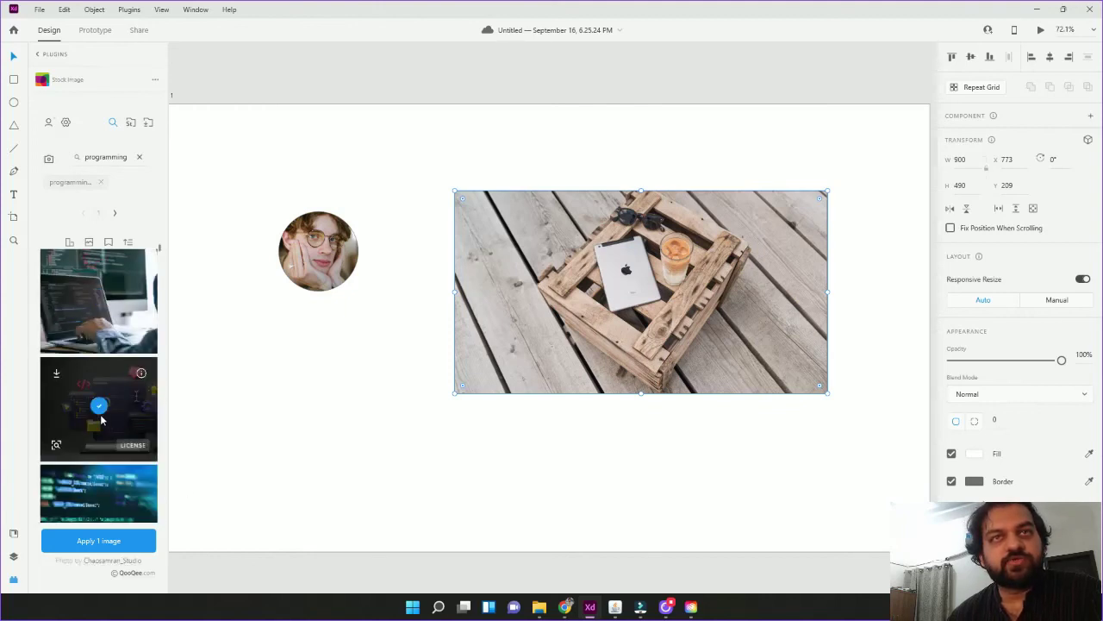
click(112, 498)
click(113, 543)
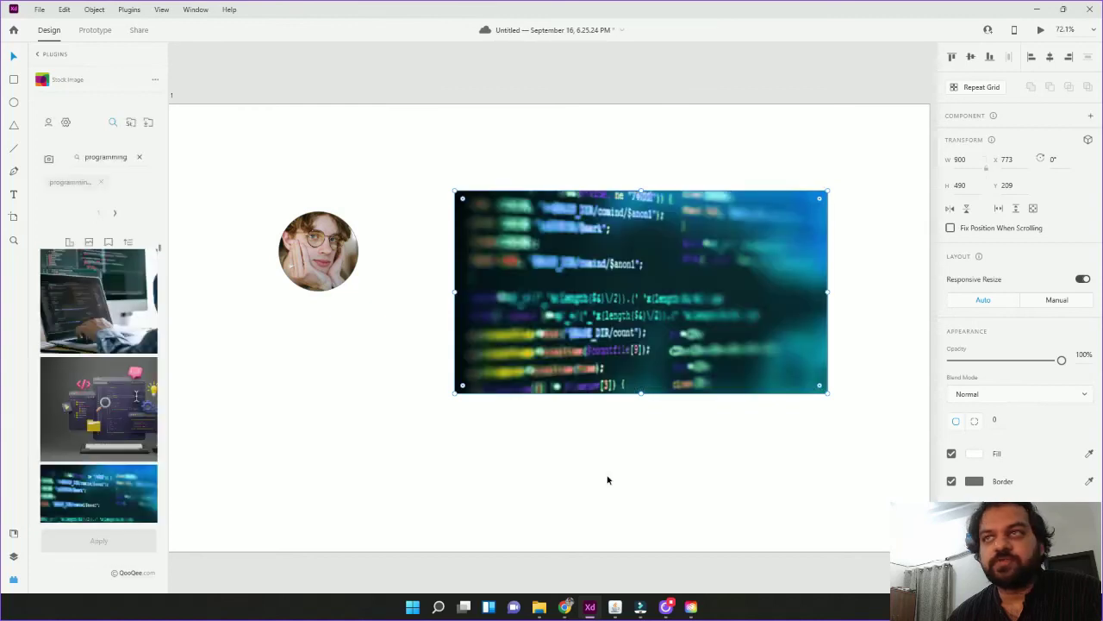
drag(552, 300, 611, 312)
click(600, 446)
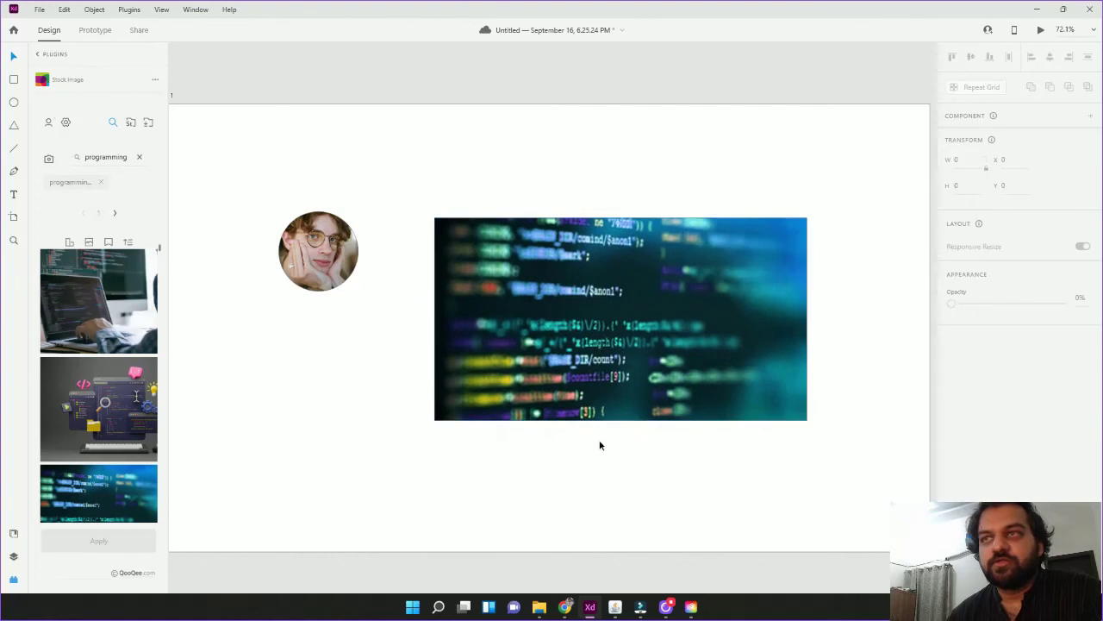
Collapse the Lorem Ipsum, Unsplash and Stock Image entries in the full plugin list, then pan the artboard.
click(38, 54)
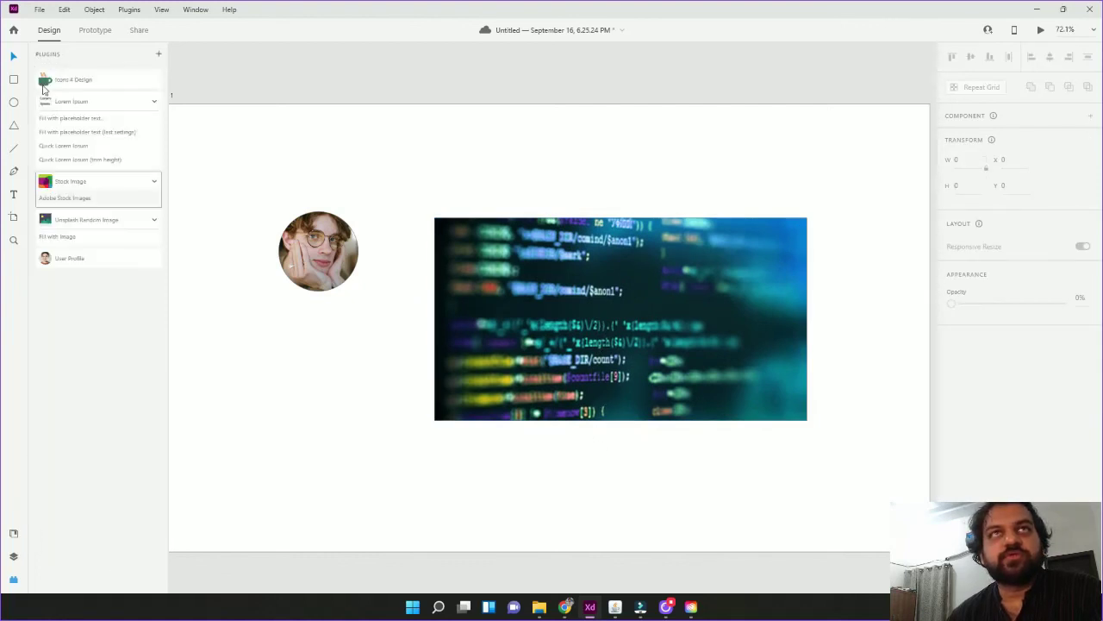
click(101, 102)
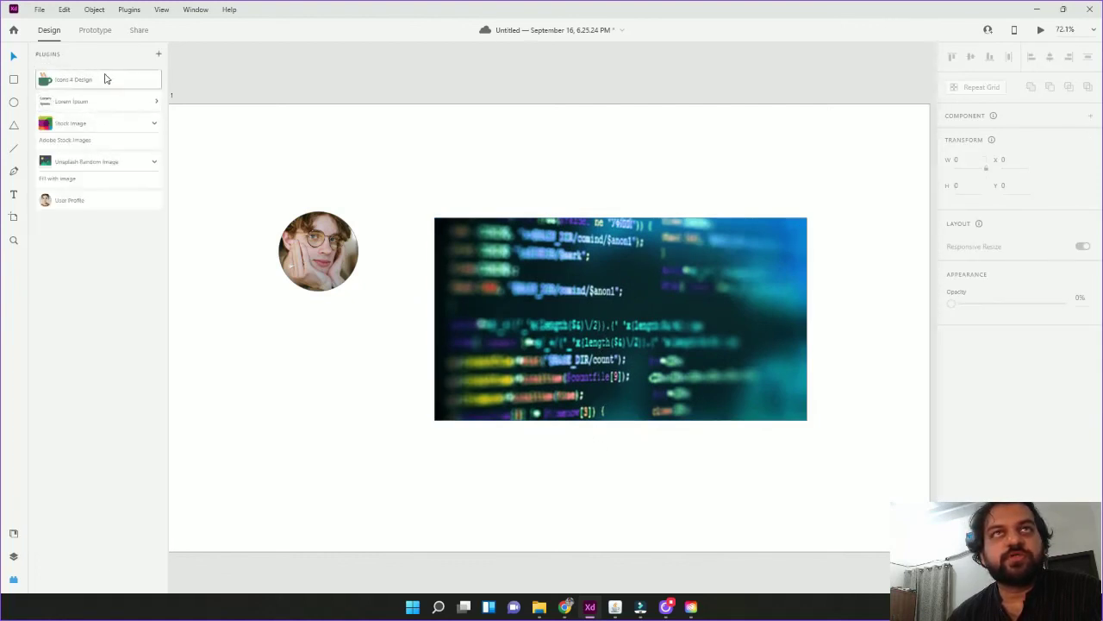
click(94, 163)
click(94, 124)
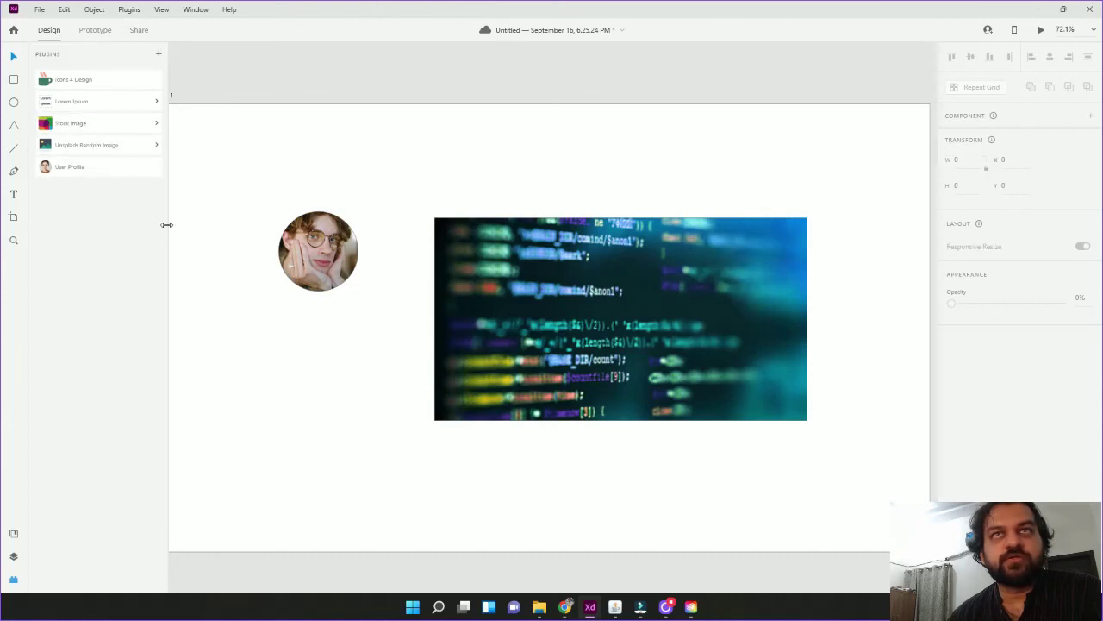
drag(323, 353, 367, 361)
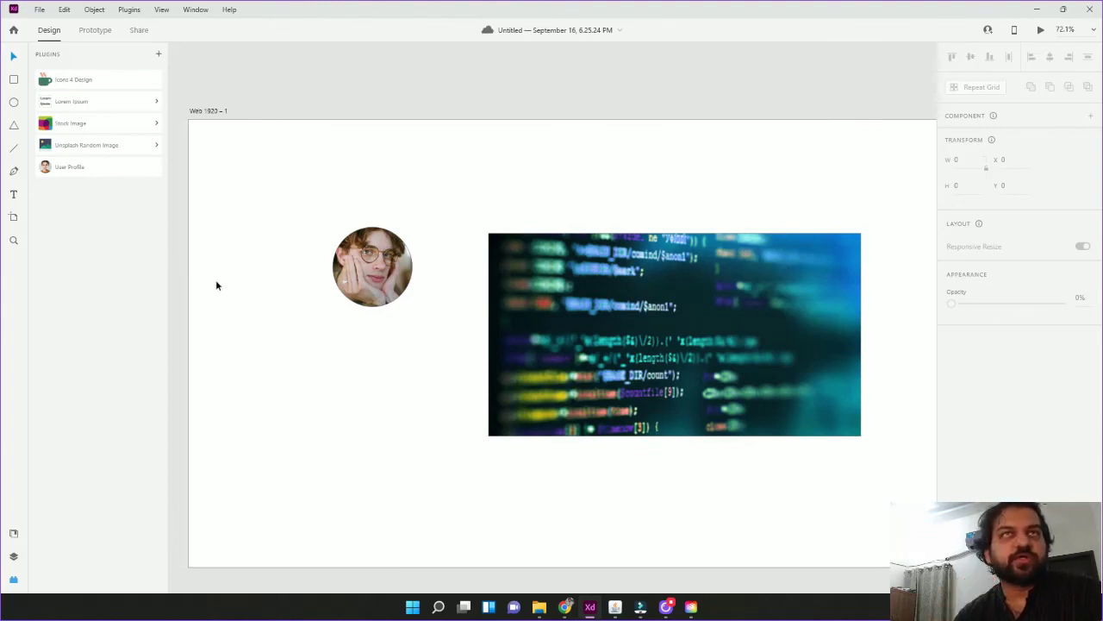
click(665, 607)
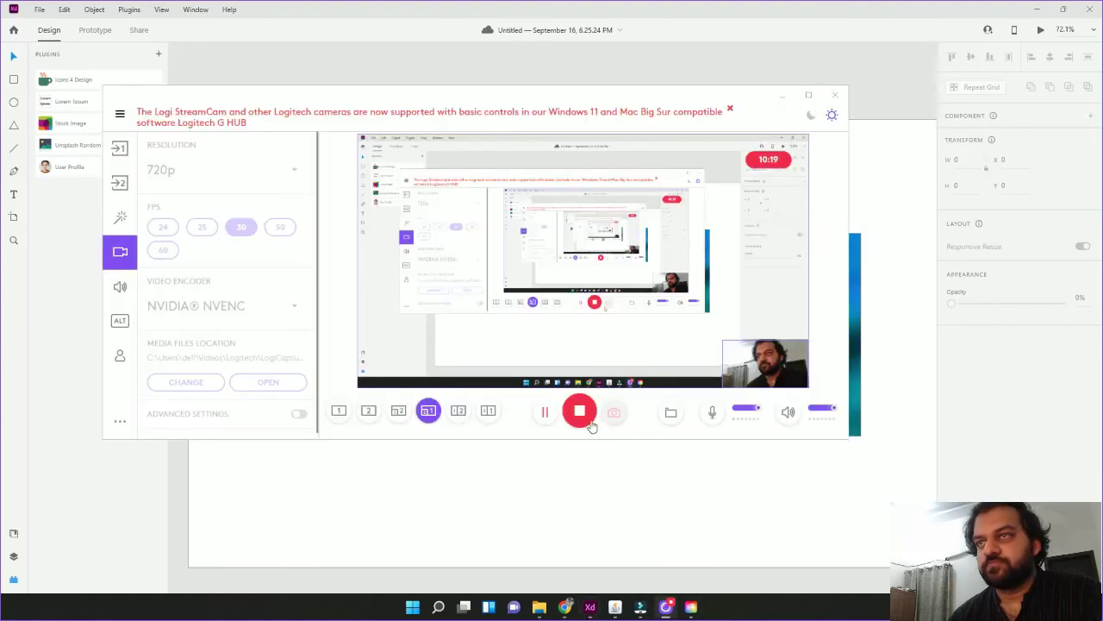